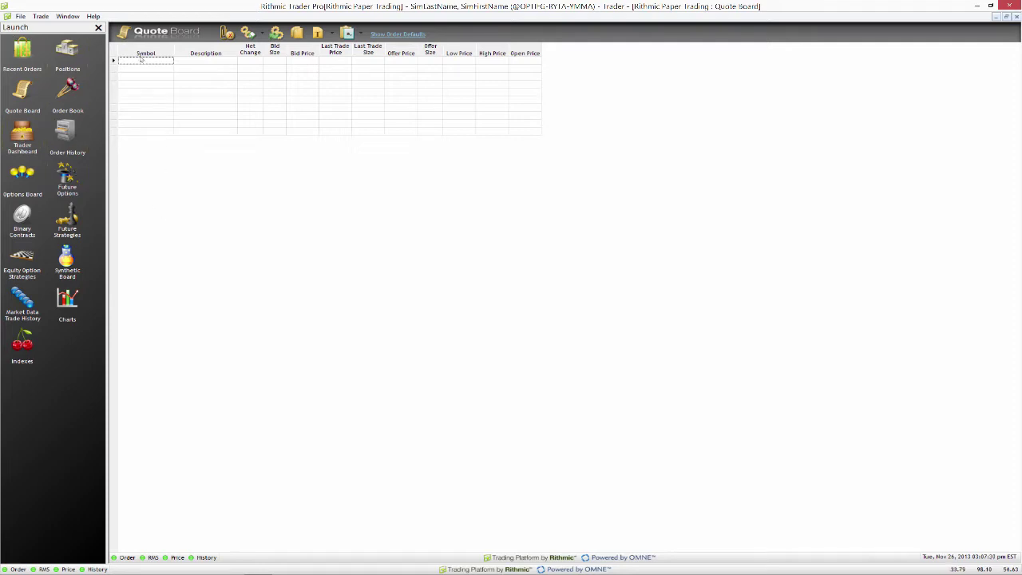
Enter ESZ3 in the Quote Board's first Symbol cell to load live E-Mini S&P 500 quotes.
{"action": "left_click", "coordinate": [144, 61]}
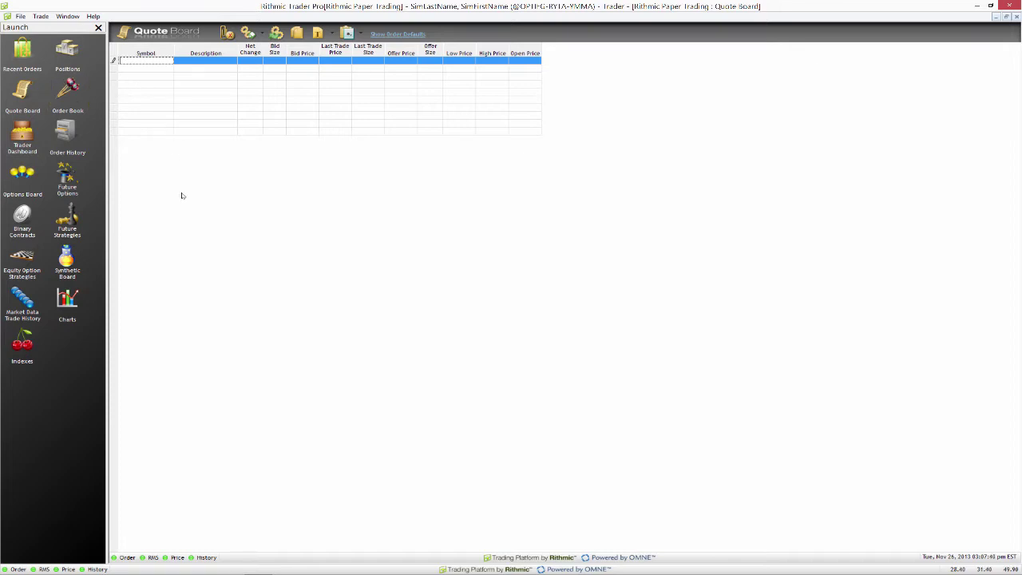
{"action": "type", "text": "3"}
{"action": "key", "text": "Return"}
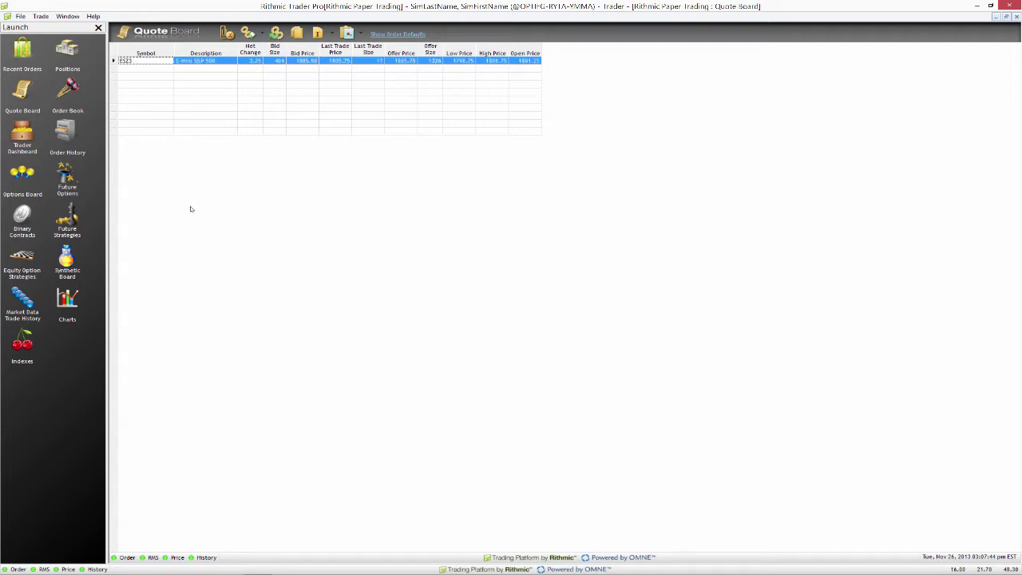
{"action": "left_click", "coordinate": [282, 76]}
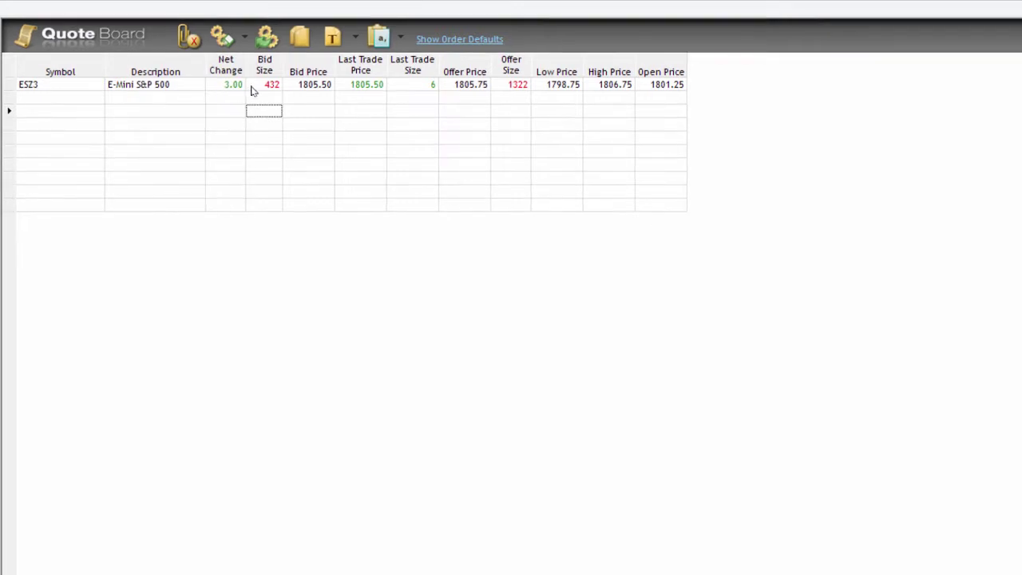
Export the Quote Board via Export as CSV > Create Live Streaming Spreadsheet (Linkable Mode).
{"action": "right_click", "coordinate": [547, 34]}
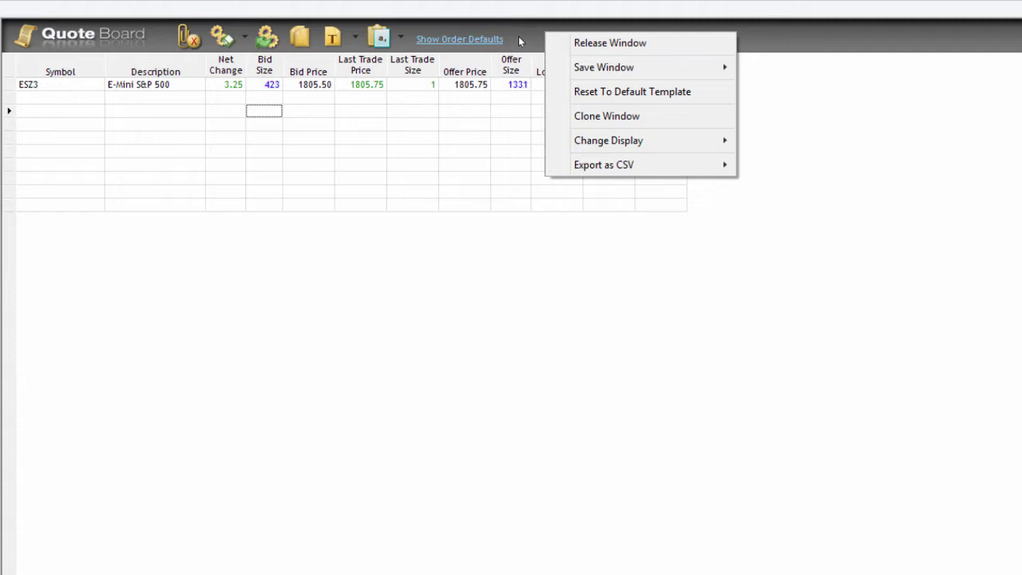
{"action": "mouse_move", "coordinate": [651, 164]}
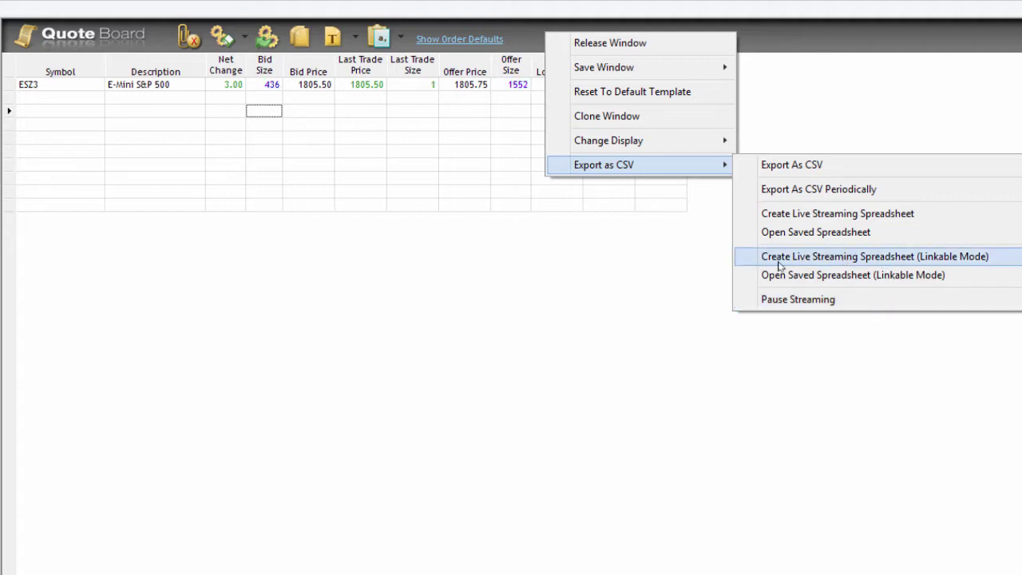
{"action": "left_click", "coordinate": [743, 264]}
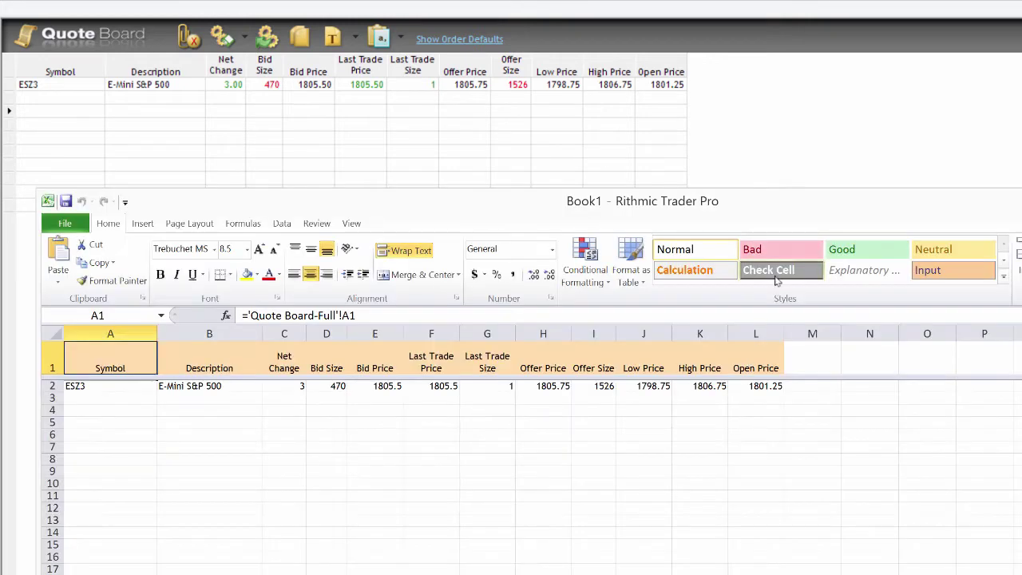
Maximize the Book1 Excel window and select a cell in the Quote Board sheet.
{"action": "left_click_drag", "start_coordinate": [768, 217], "coordinate": [969, 4]}
{"action": "left_click", "coordinate": [545, 268]}
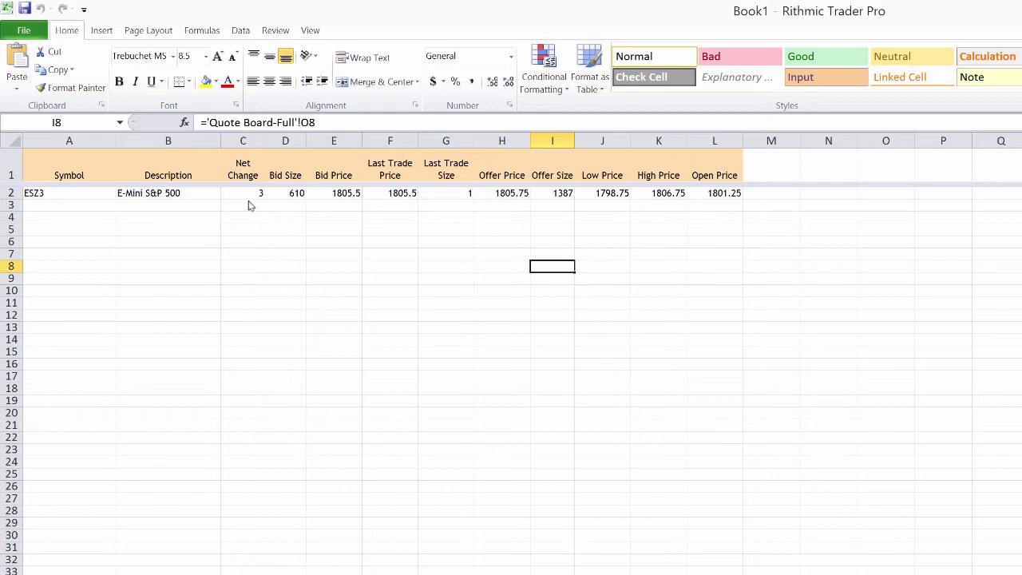
{"action": "left_click", "coordinate": [268, 210]}
{"action": "left_click", "coordinate": [125, 232]}
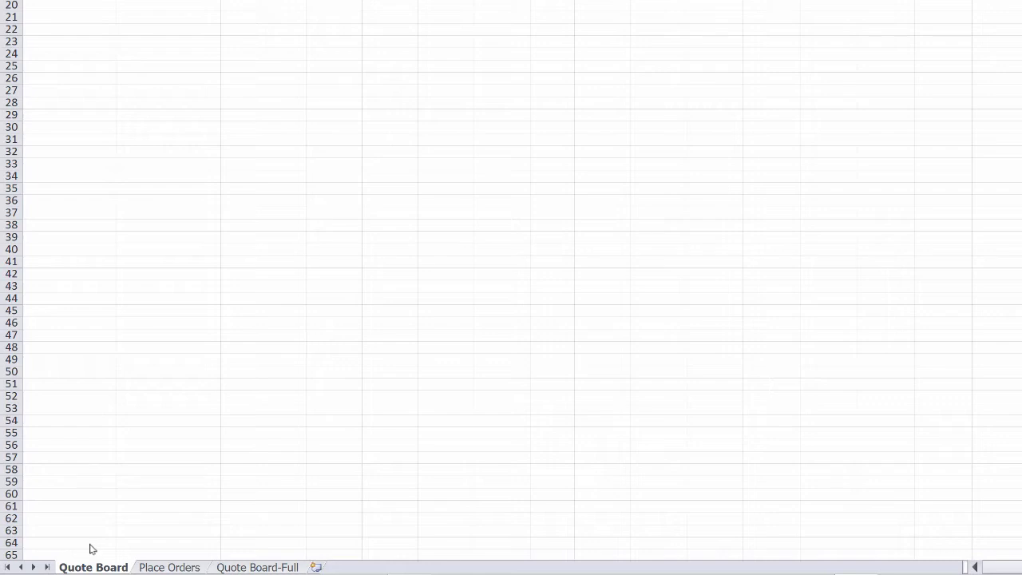
Switch to the Place Orders sheet and select cell A2 for the first order.
{"action": "left_click", "coordinate": [170, 568]}
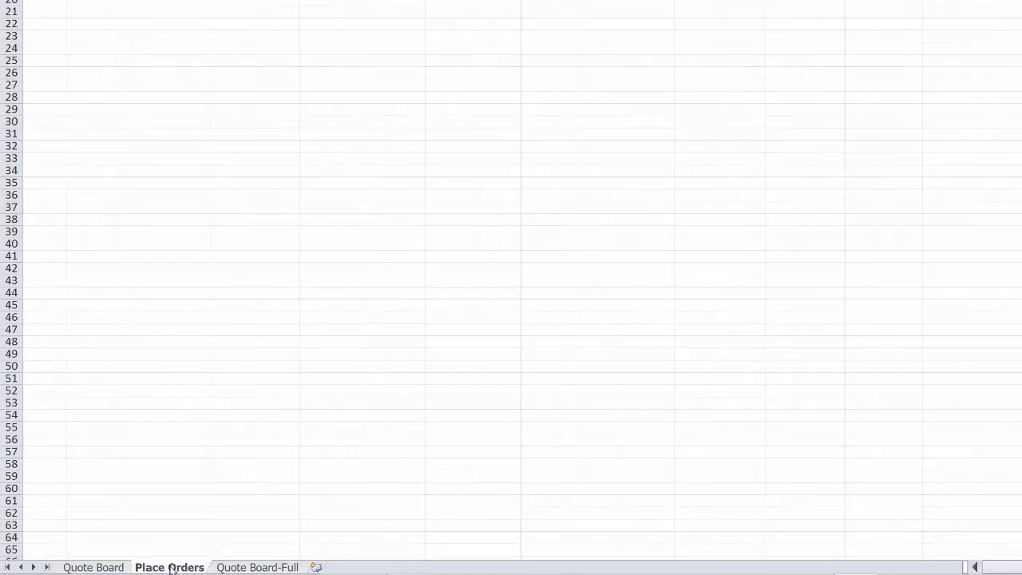
{"action": "left_click", "coordinate": [248, 568]}
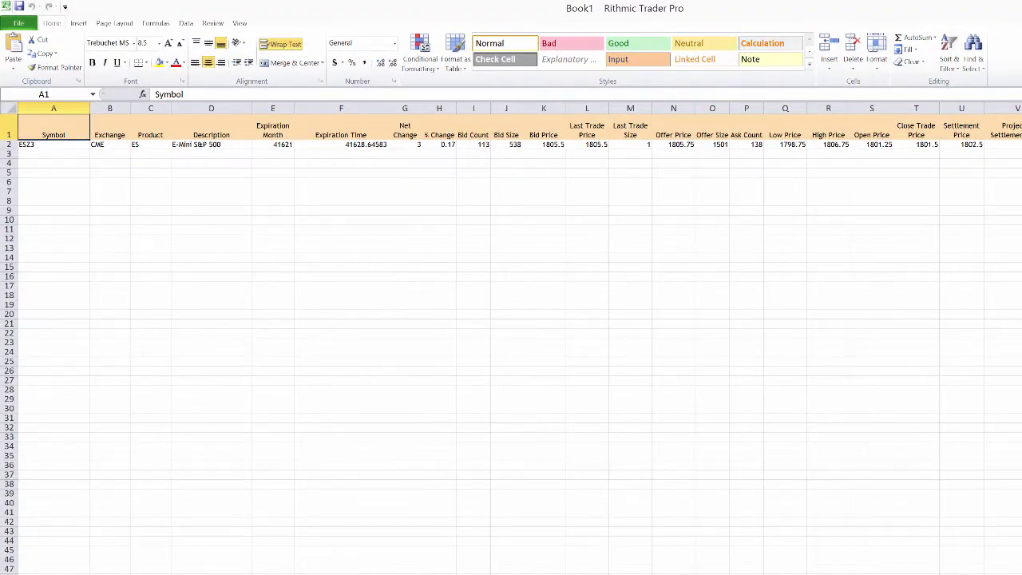
{"action": "key", "text": "ctrl+Page_Down"}
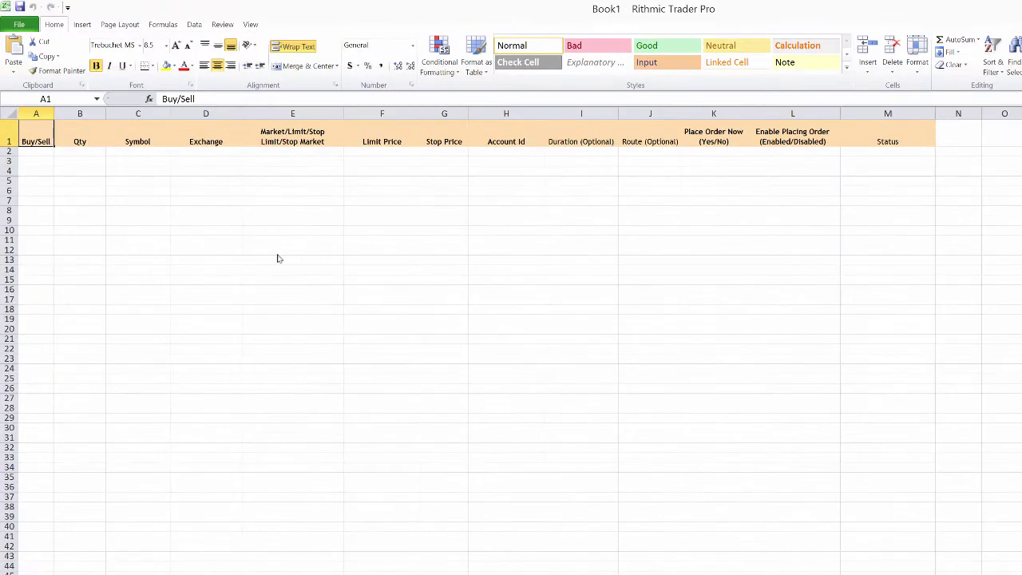
{"action": "left_click", "coordinate": [278, 254]}
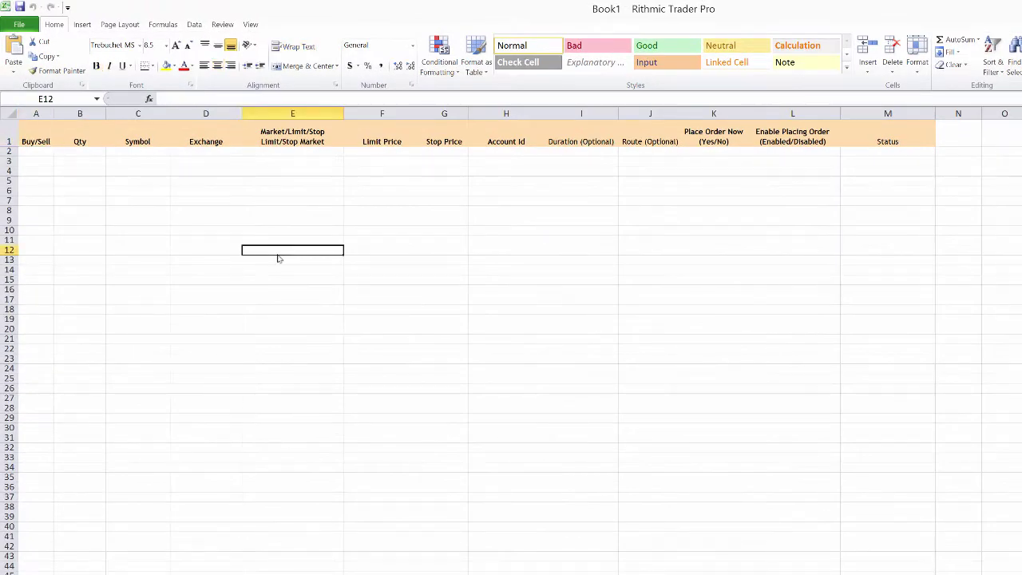
{"action": "left_click", "coordinate": [44, 153]}
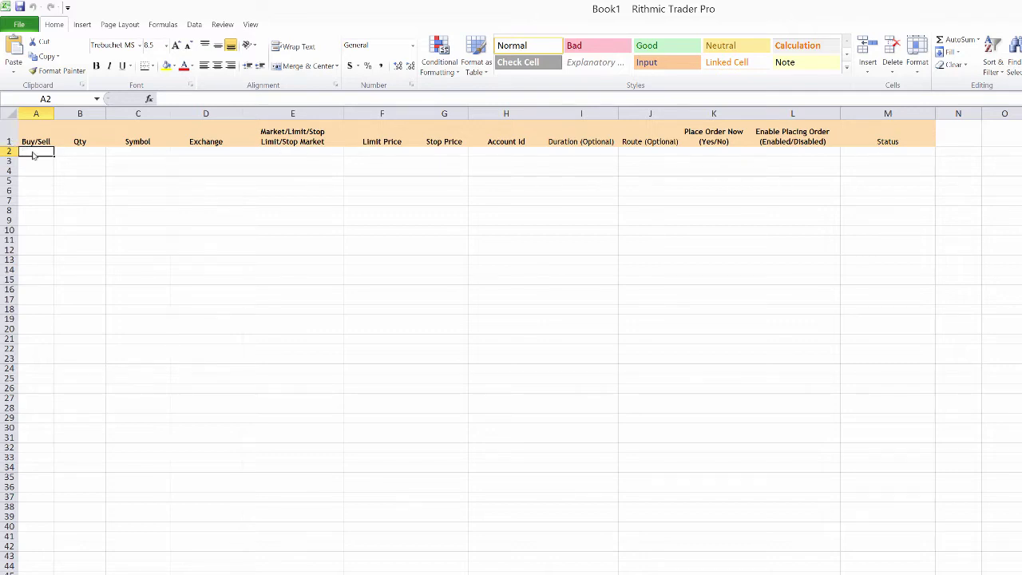
Fill row 2 with Buy, quantity 1, symbol ESZ3 and exchange CME.
{"action": "type", "text": "Buy"}
{"action": "key", "text": "Delete"}
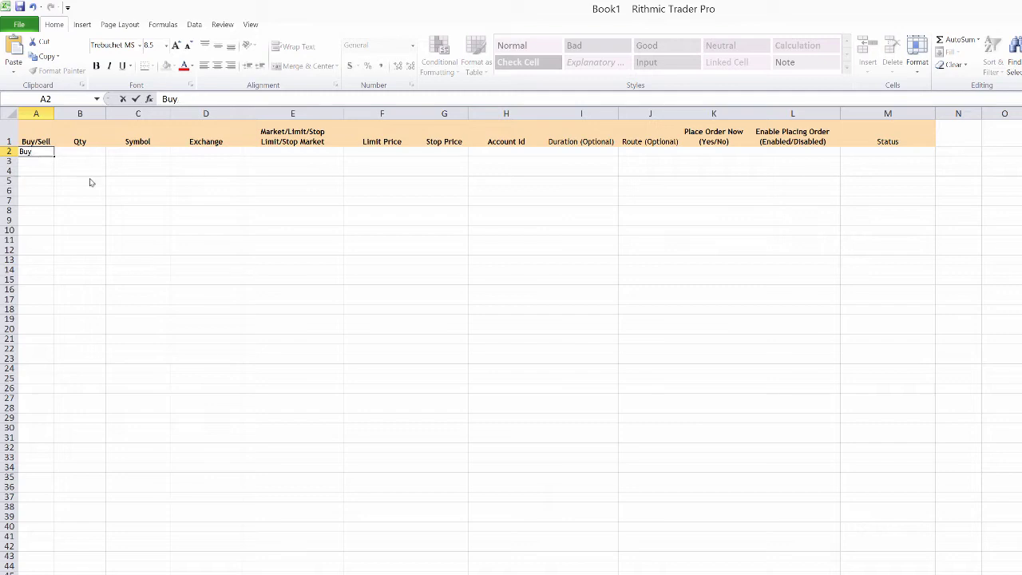
{"action": "key", "text": "Tab"}
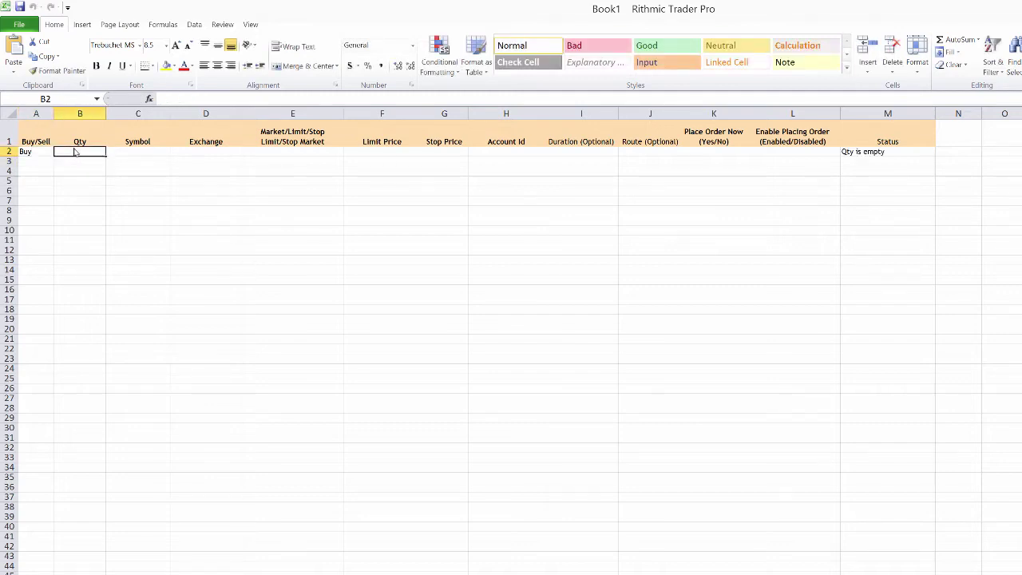
{"action": "type", "text": "1"}
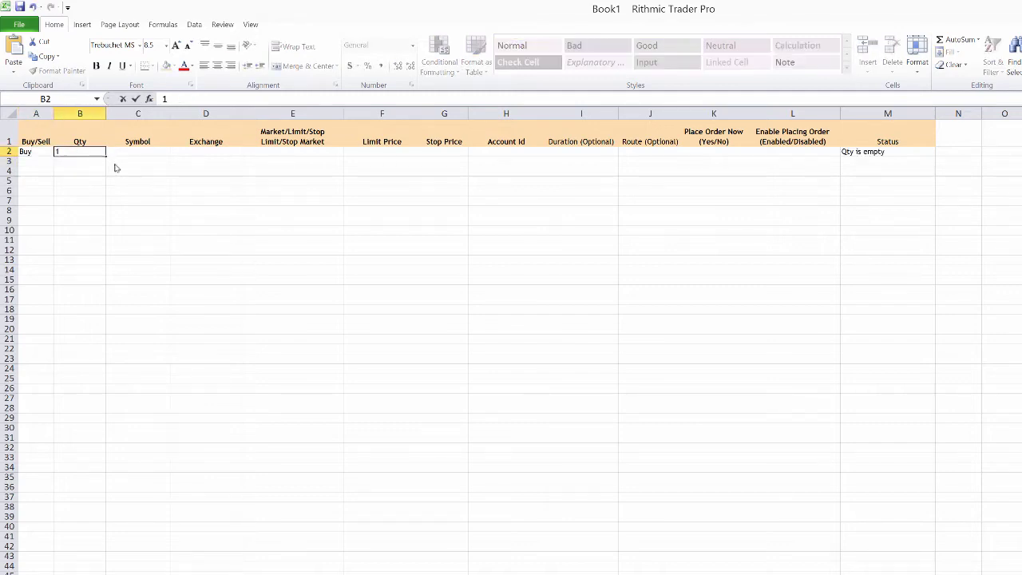
{"action": "left_click", "coordinate": [116, 163]}
{"action": "left_click", "coordinate": [136, 155]}
{"action": "type", "text": "ESZ3"}
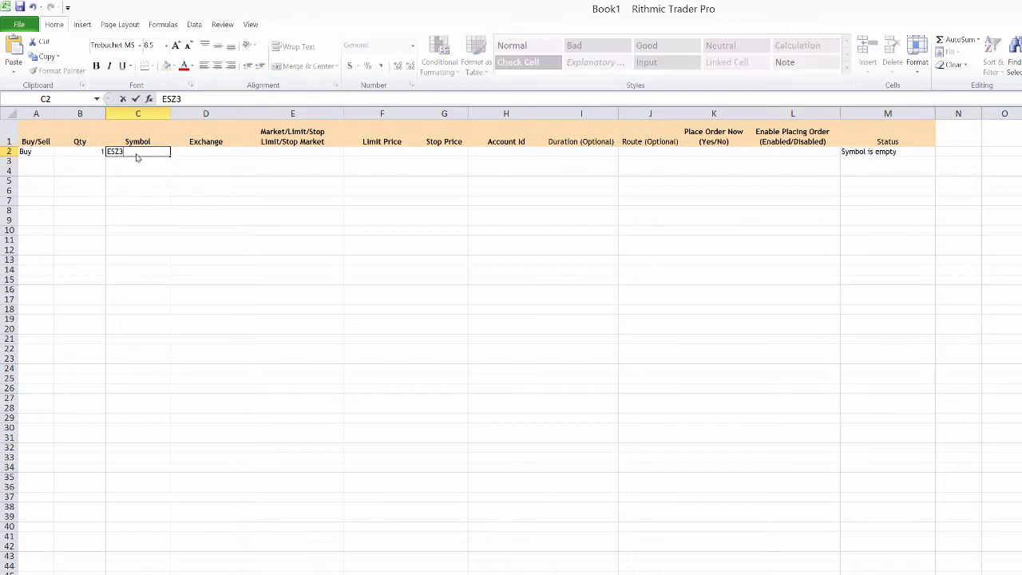
{"action": "key", "text": "Tab"}
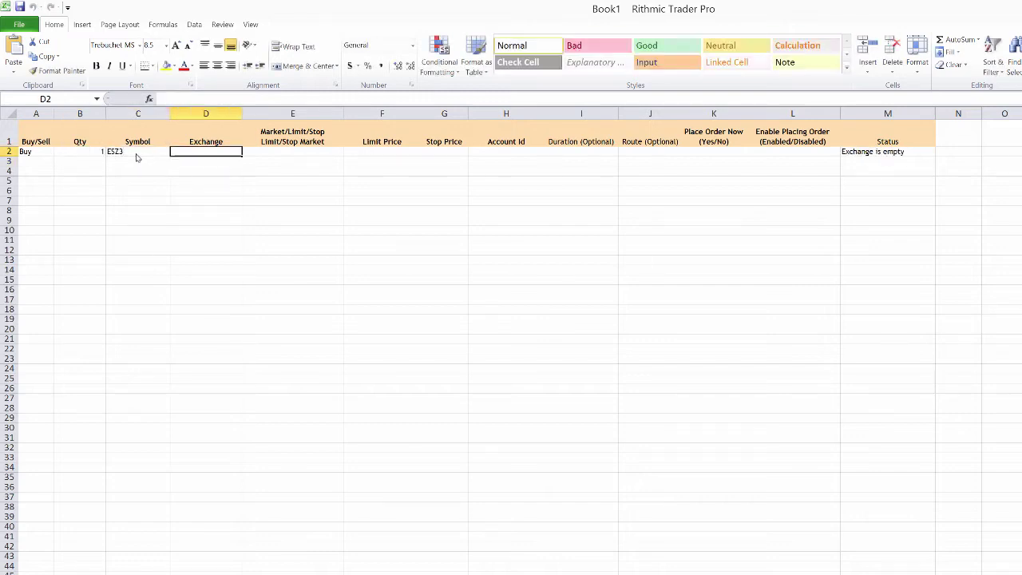
{"action": "type", "text": "CME"}
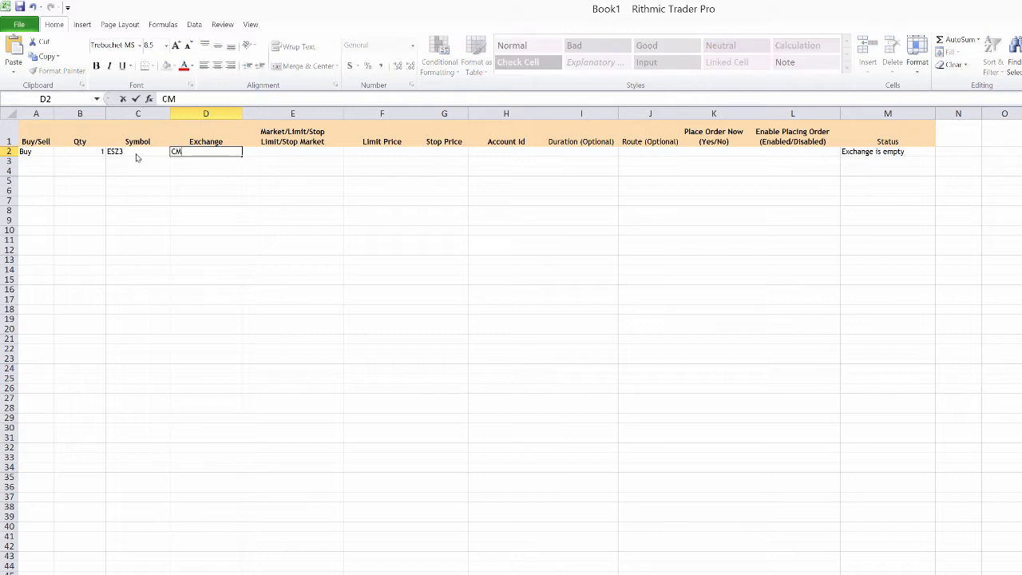
{"action": "left_click", "coordinate": [377, 212]}
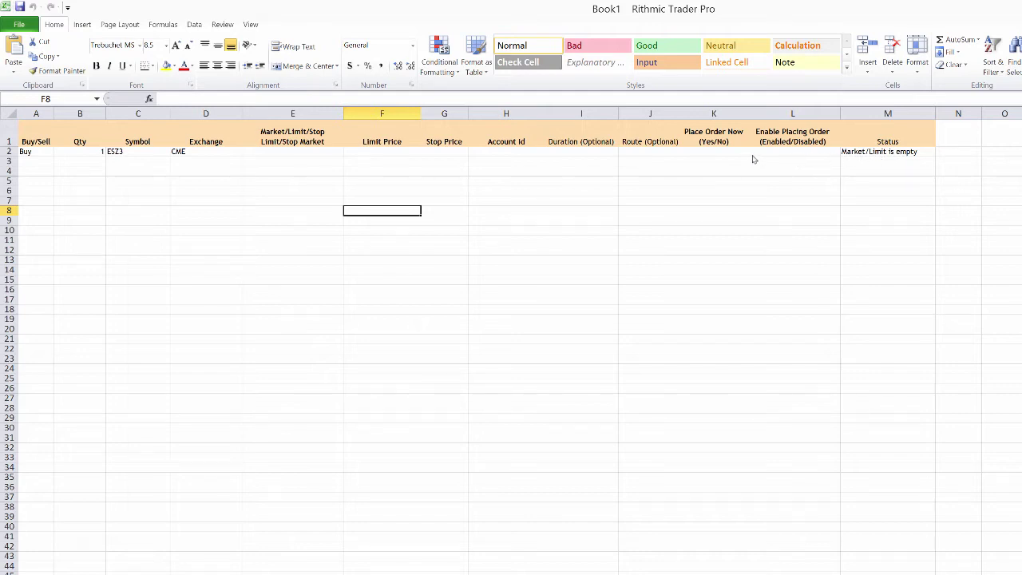
Set the row 2 order type to Market and type the account id into H2.
{"action": "left_click", "coordinate": [313, 153]}
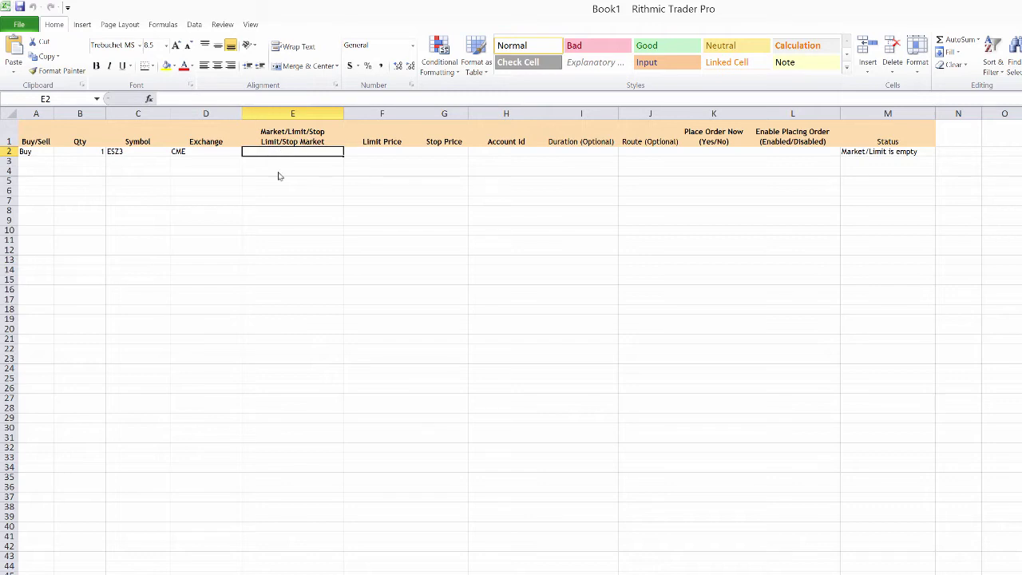
{"action": "type", "text": "Market"}
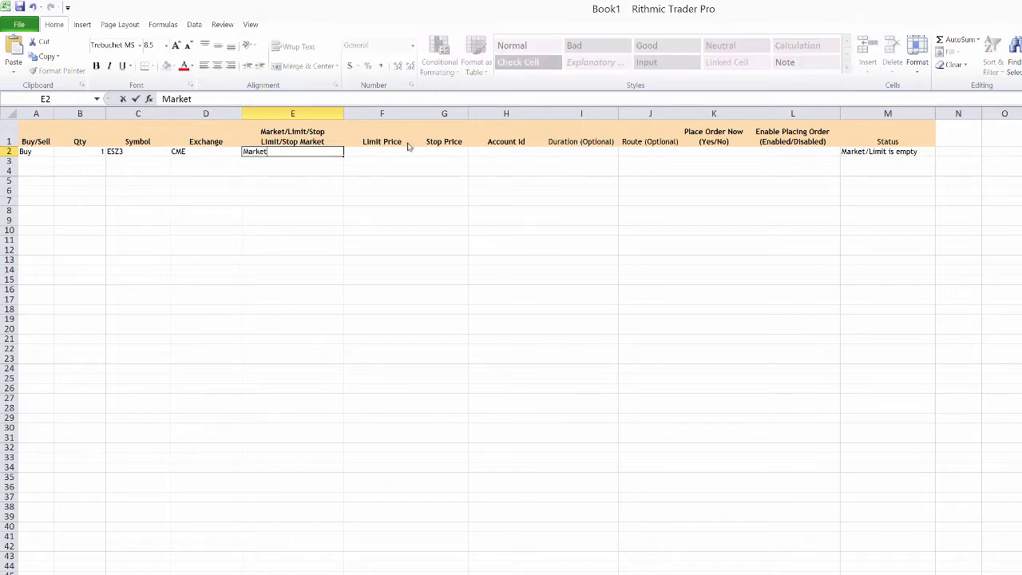
{"action": "left_click", "coordinate": [406, 149]}
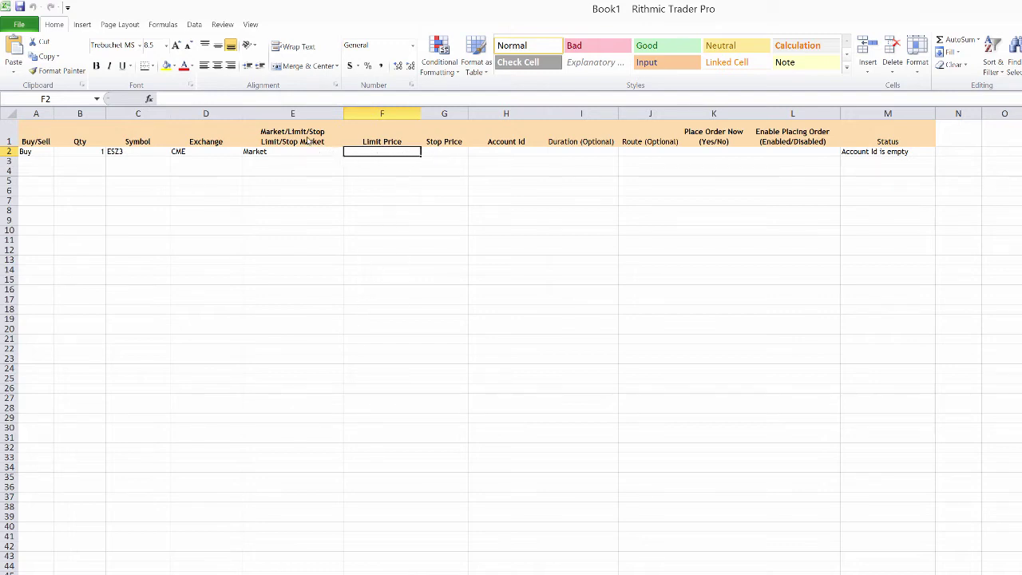
{"action": "left_click", "coordinate": [511, 155]}
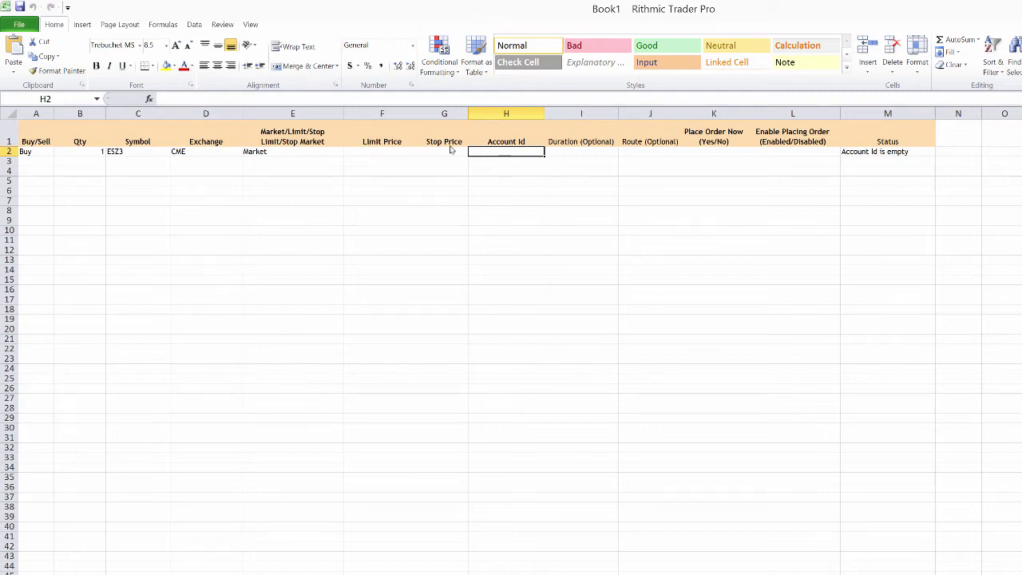
{"action": "type", "text": "OptimusDemo7"}
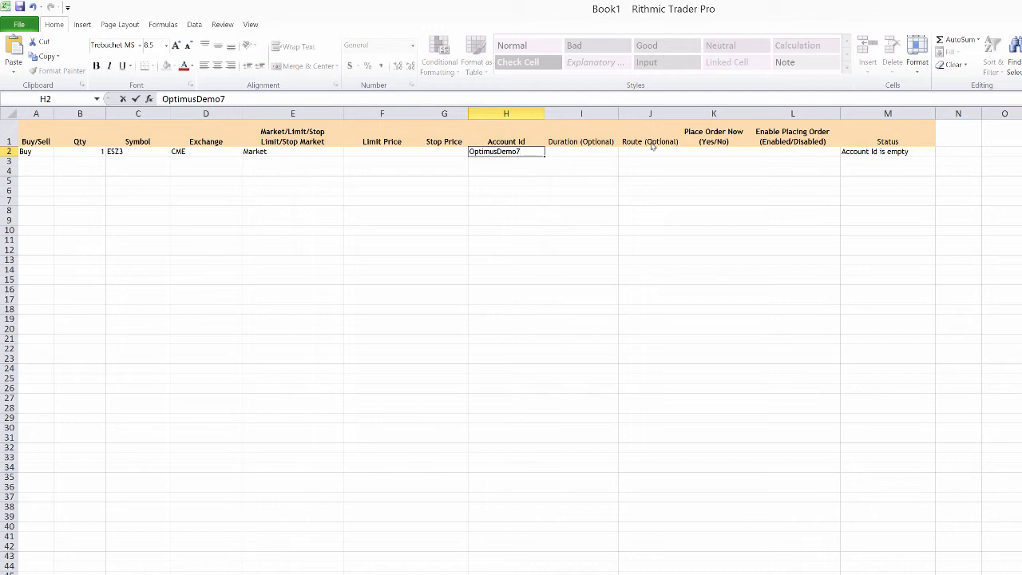
Set row 2 placing to Enabled and Place Order Now to Yes to submit the buy.
{"action": "left_click", "coordinate": [713, 153]}
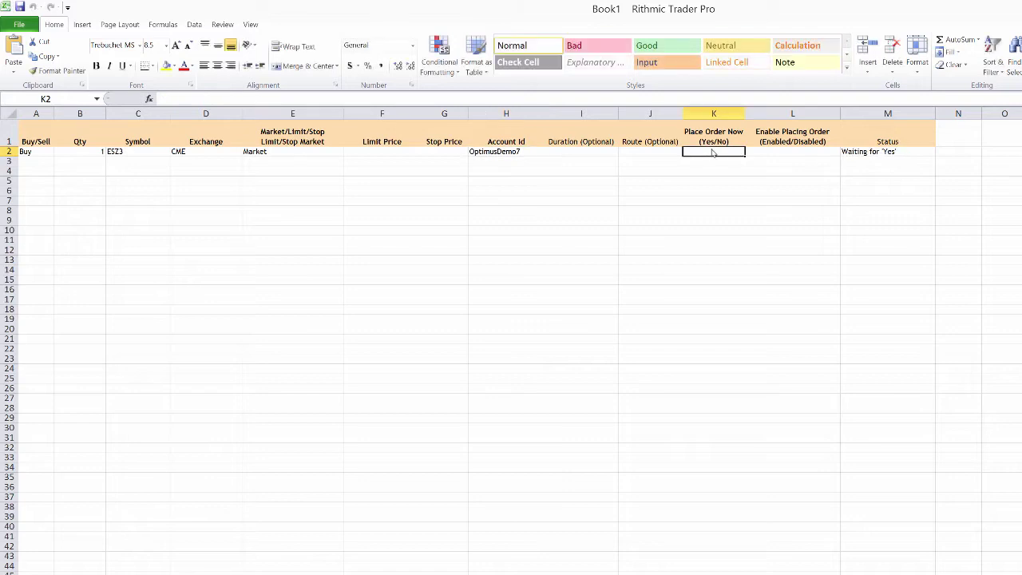
{"action": "left_click", "coordinate": [768, 157]}
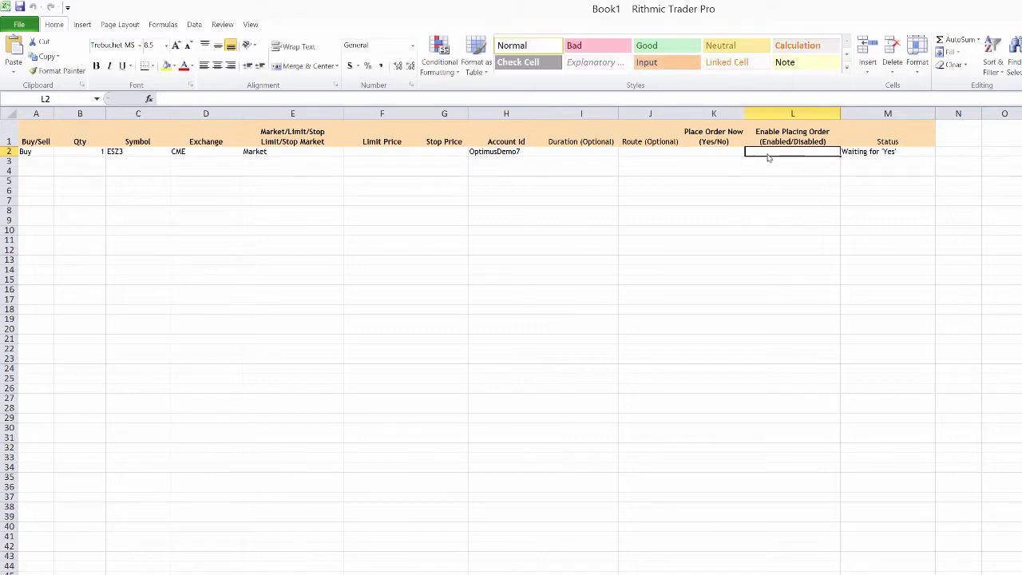
{"action": "type", "text": "Enabled"}
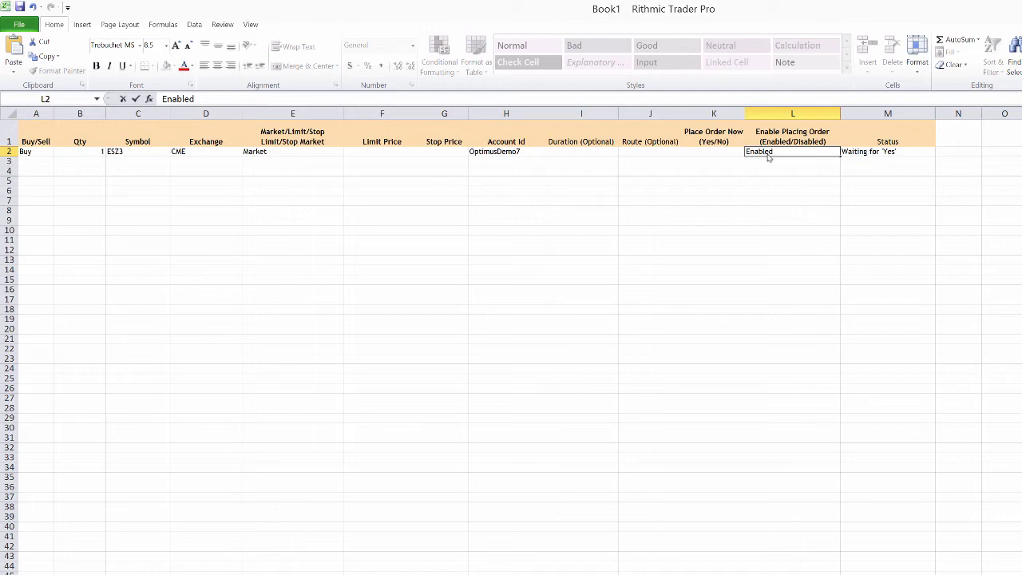
{"action": "key", "text": "Return"}
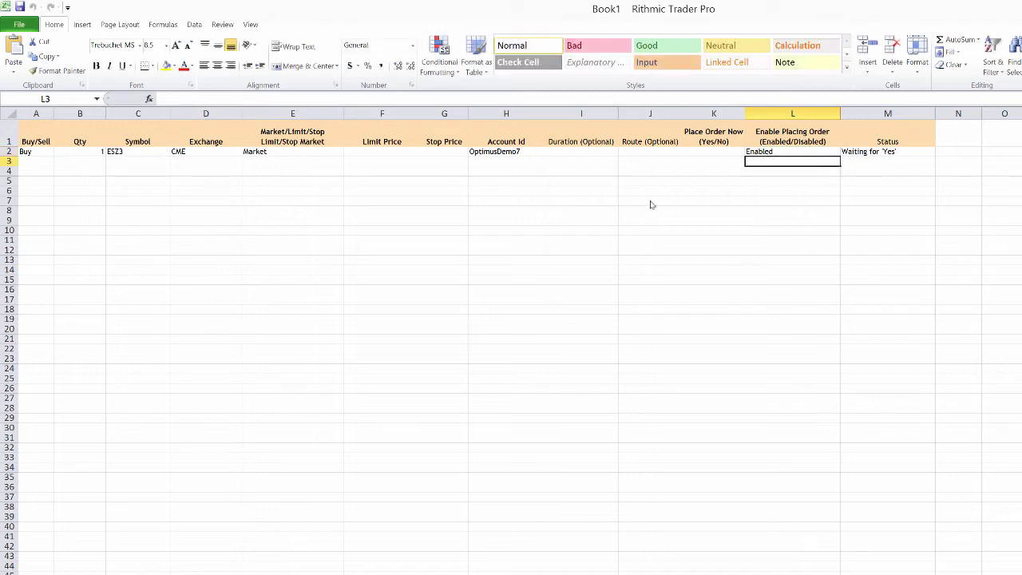
{"action": "left_click", "coordinate": [719, 155]}
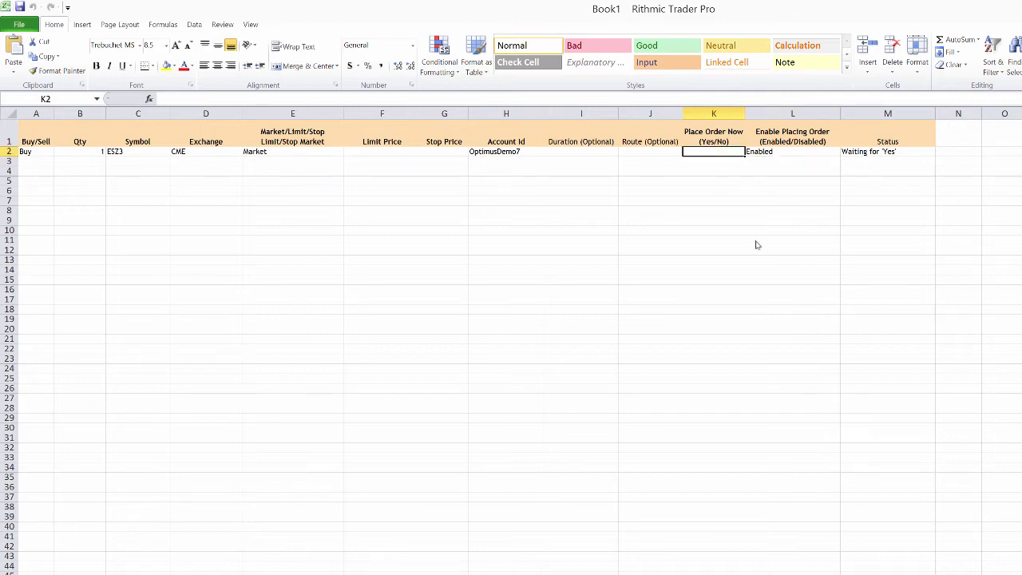
{"action": "type", "text": "Yes"}
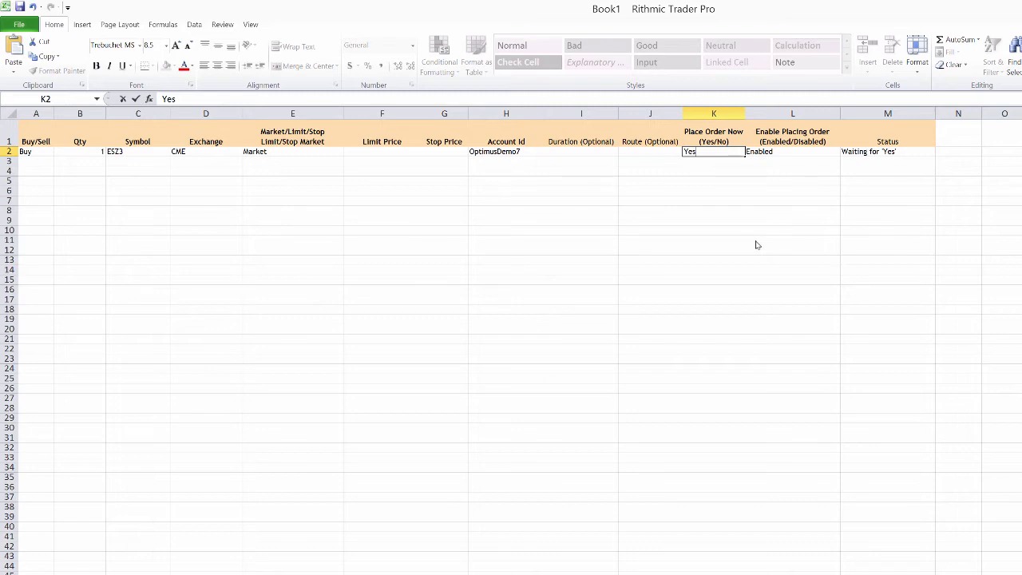
{"action": "key", "text": "Return"}
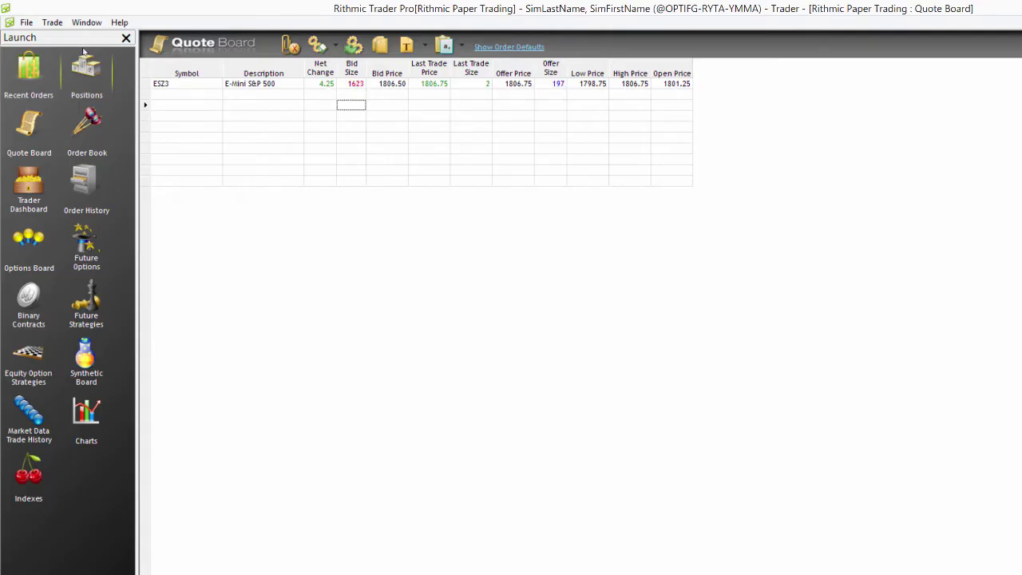
Bring the Order Book - ESZ3.CME window forward from the Window menu.
{"action": "left_click", "coordinate": [85, 23]}
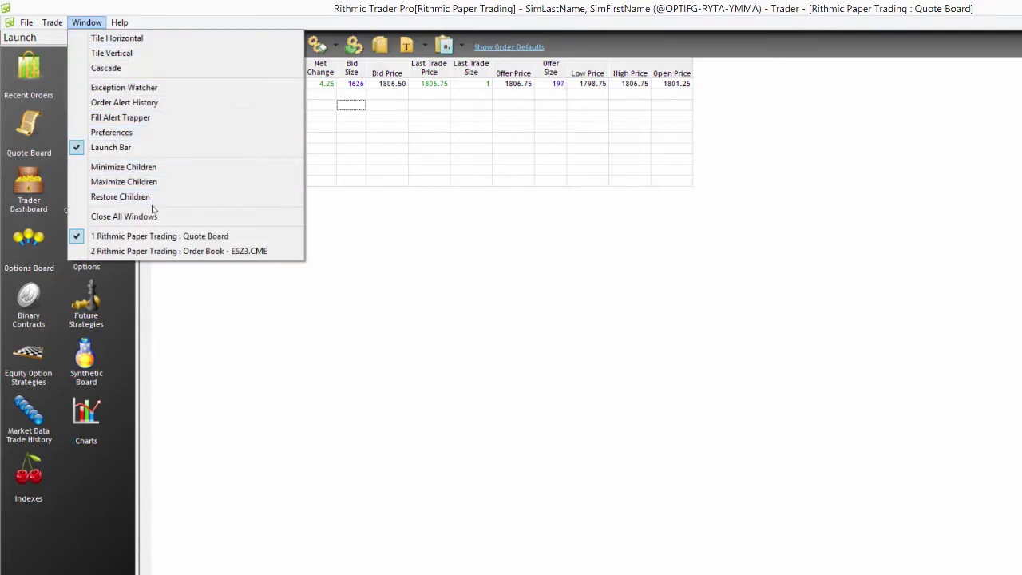
{"action": "left_click", "coordinate": [220, 251]}
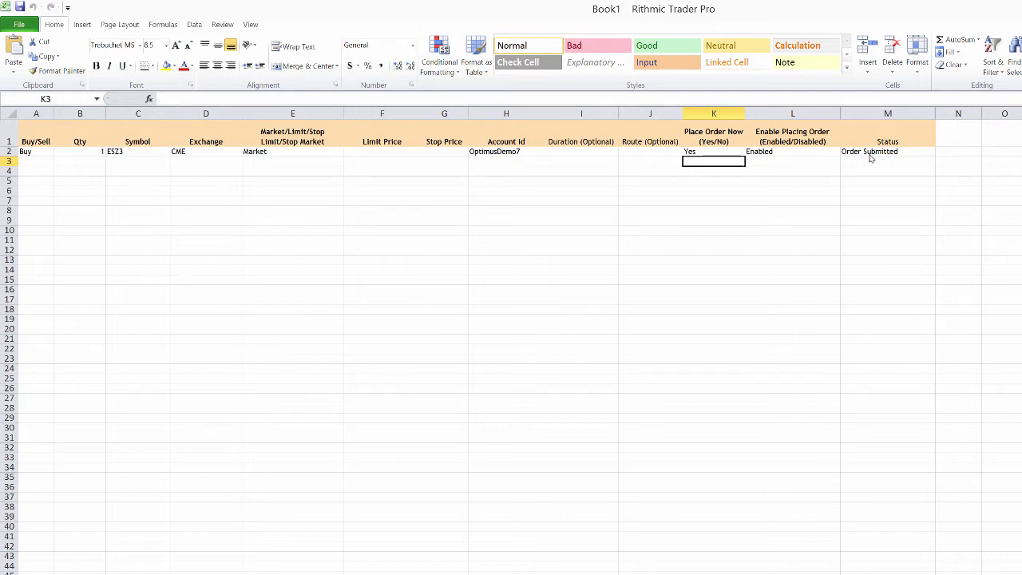
Clear the Yes from cell K2 so the Buy row reads Waiting for 'Yes'.
{"action": "left_click", "coordinate": [727, 155]}
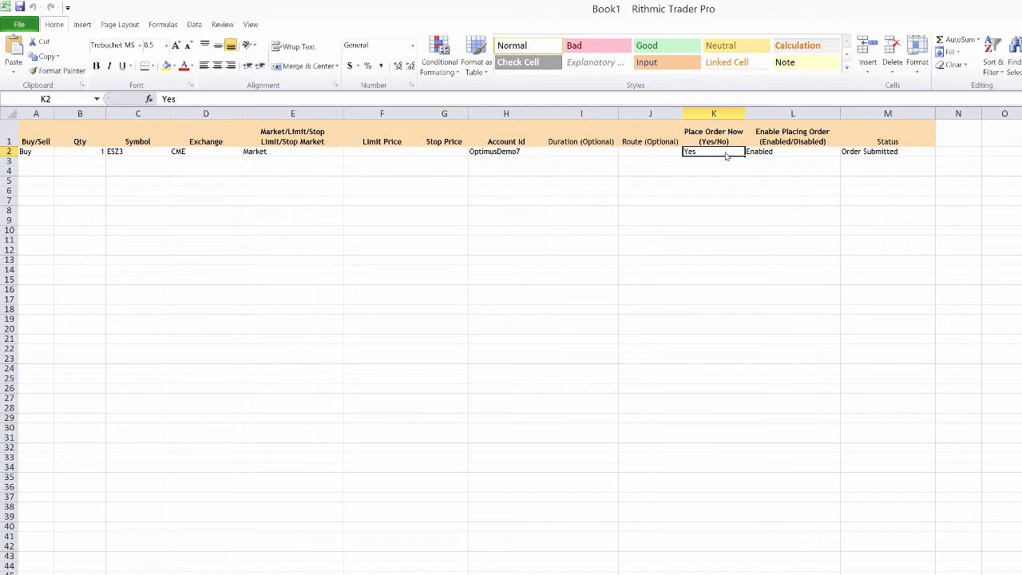
{"action": "key", "text": "BackSpace"}
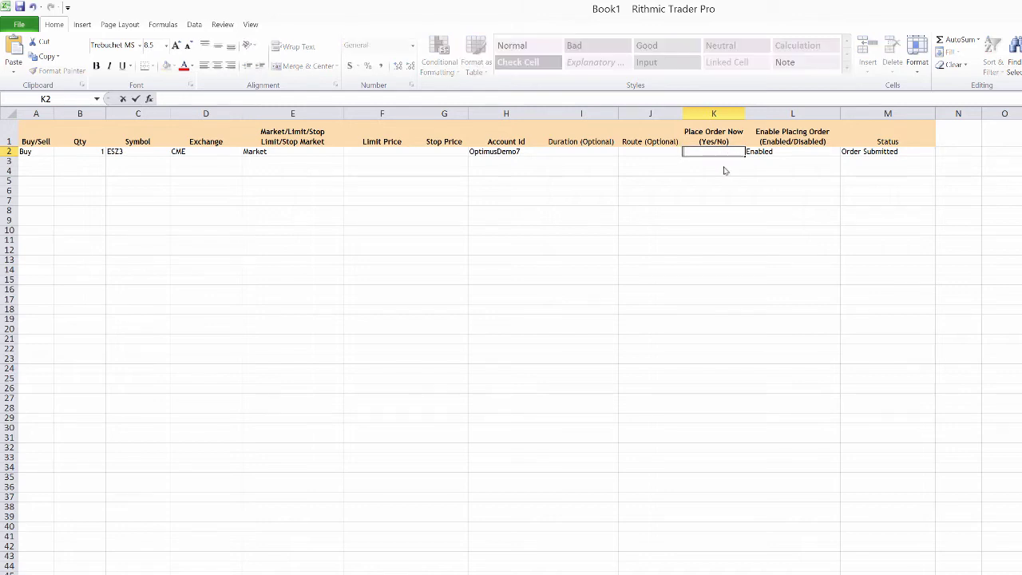
{"action": "key", "text": "Return"}
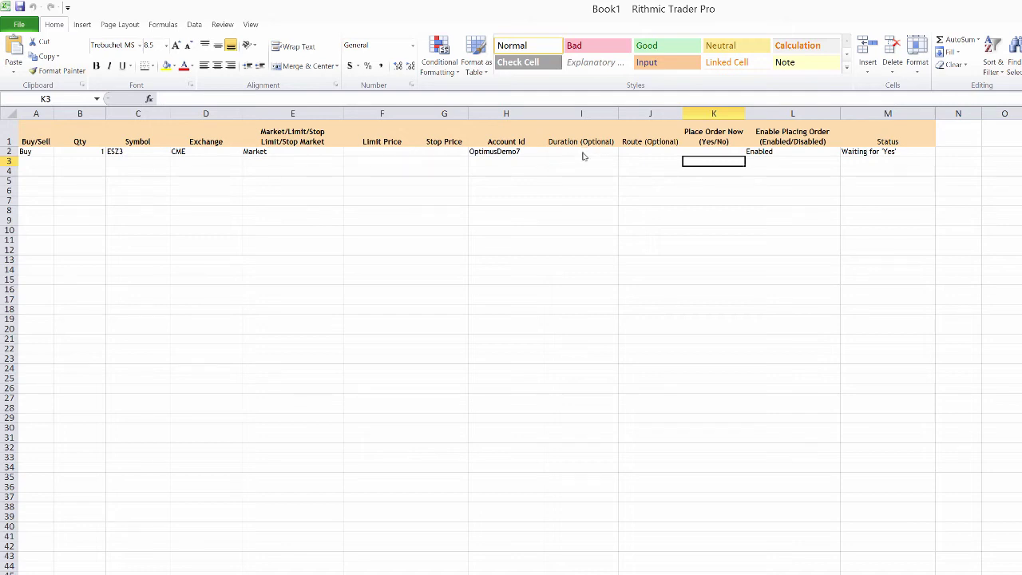
Enter Sell, quantity 1, symbol ESZ3 and exchange CME in row 3.
{"action": "left_click", "coordinate": [35, 164]}
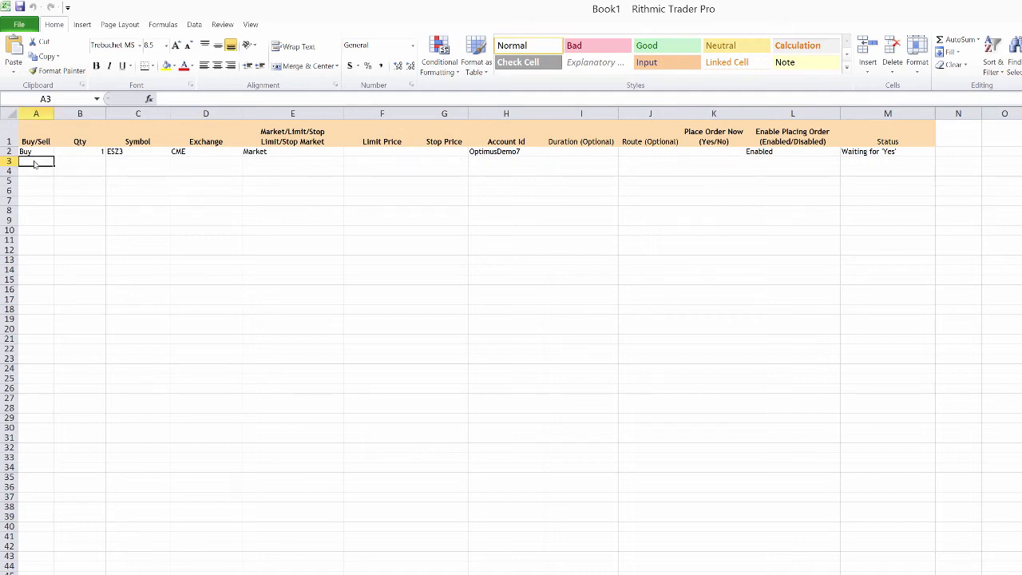
{"action": "type", "text": "Sell"}
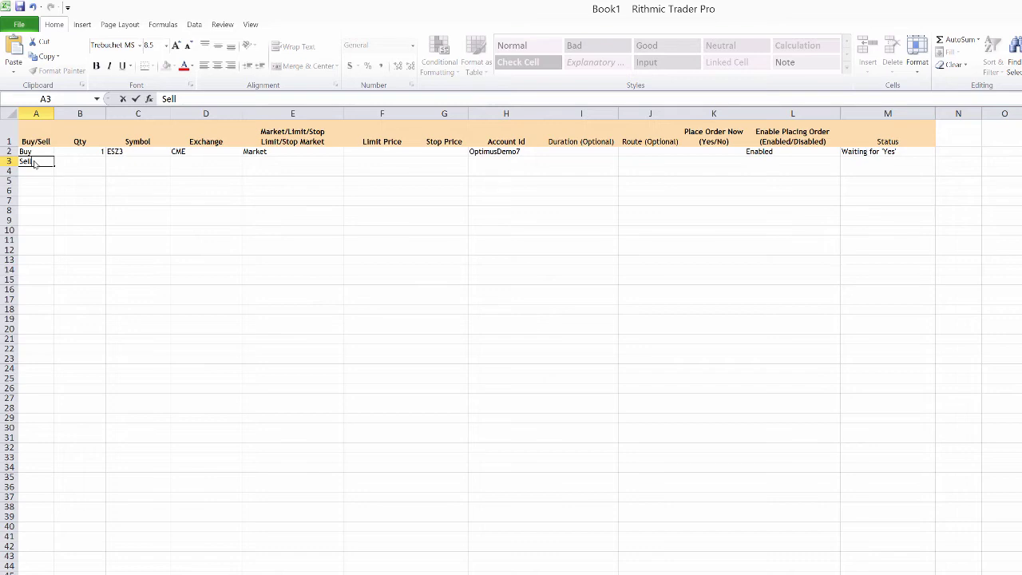
{"action": "key", "text": "Tab"}
{"action": "type", "text": "1"}
{"action": "key", "text": "Tab"}
{"action": "type", "text": "E"}
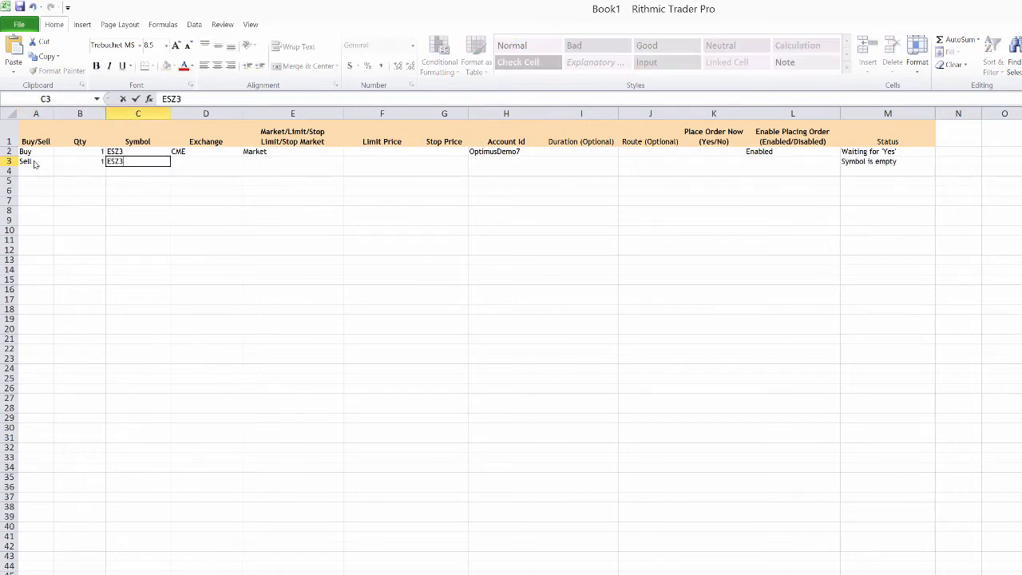
{"action": "key", "text": "Tab"}
{"action": "type", "text": "CME"}
{"action": "key", "text": "Tab"}
Complete row 3 with order type Market, the account id and Enabled placing.
{"action": "type", "text": "Market"}
{"action": "key", "text": "Tab"}
{"action": "key", "text": "Tab"}
{"action": "key", "text": "Tab"}
{"action": "type", "text": "Op"}
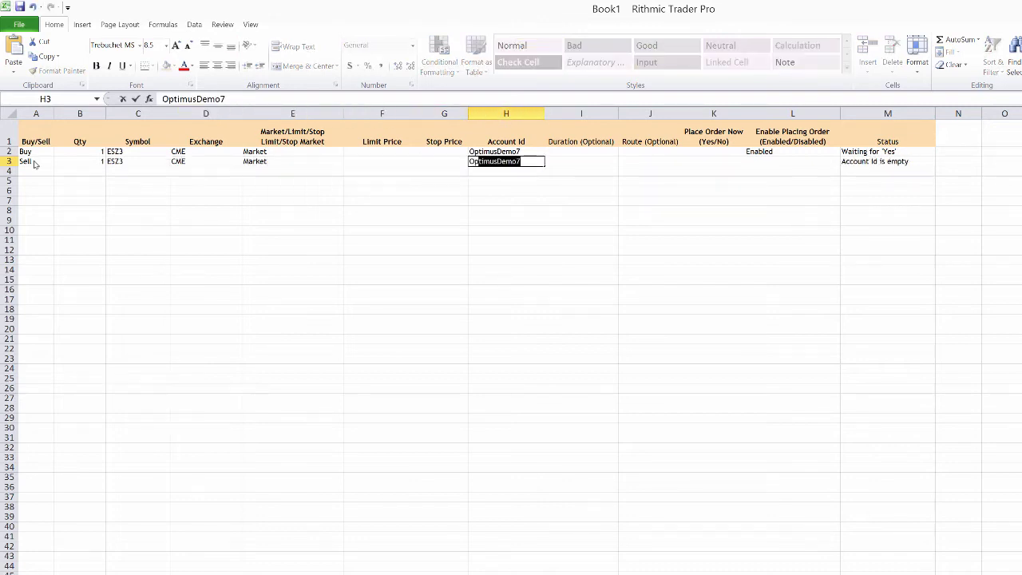
{"action": "type", "text": "timus"}
{"action": "key", "text": "Tab"}
{"action": "key", "text": "Tab"}
{"action": "key", "text": "Tab"}
{"action": "key", "text": "Tab"}
{"action": "type", "text": "Enabled"}
{"action": "key", "text": "Tab"}
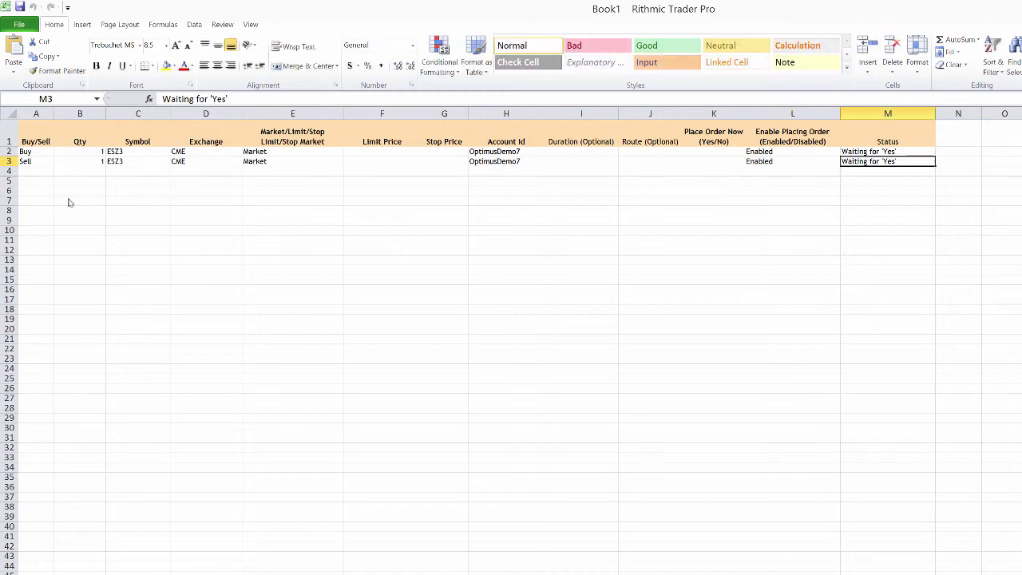
Start row 5 with Buy, quantity 2 and symbol ESz3.
{"action": "left_click", "coordinate": [36, 172]}
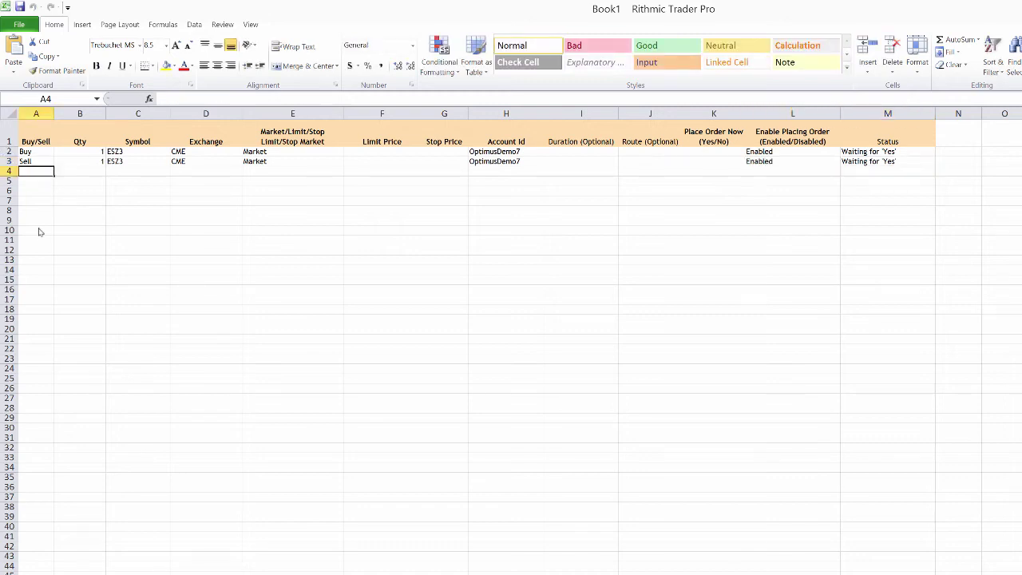
{"action": "left_click", "coordinate": [36, 182]}
{"action": "type", "text": "Buy"}
{"action": "key", "text": "Tab"}
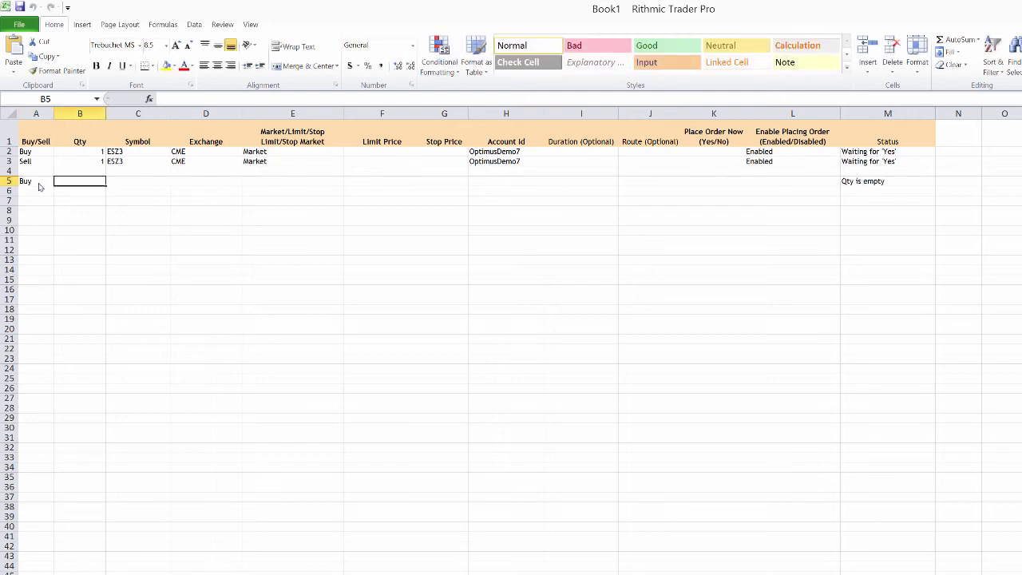
{"action": "type", "text": "2"}
{"action": "key", "text": "Tab"}
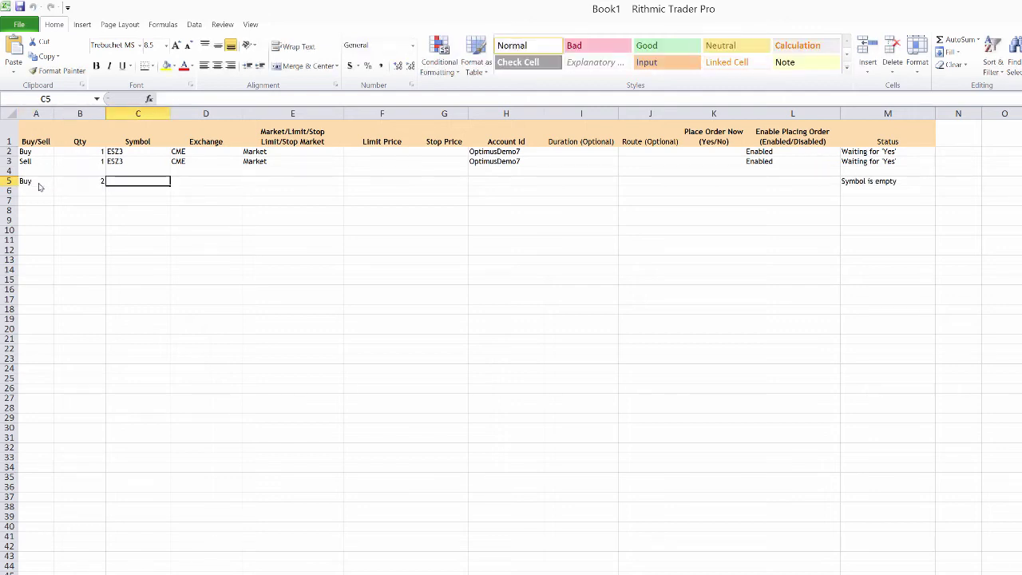
{"action": "type", "text": "ESz"}
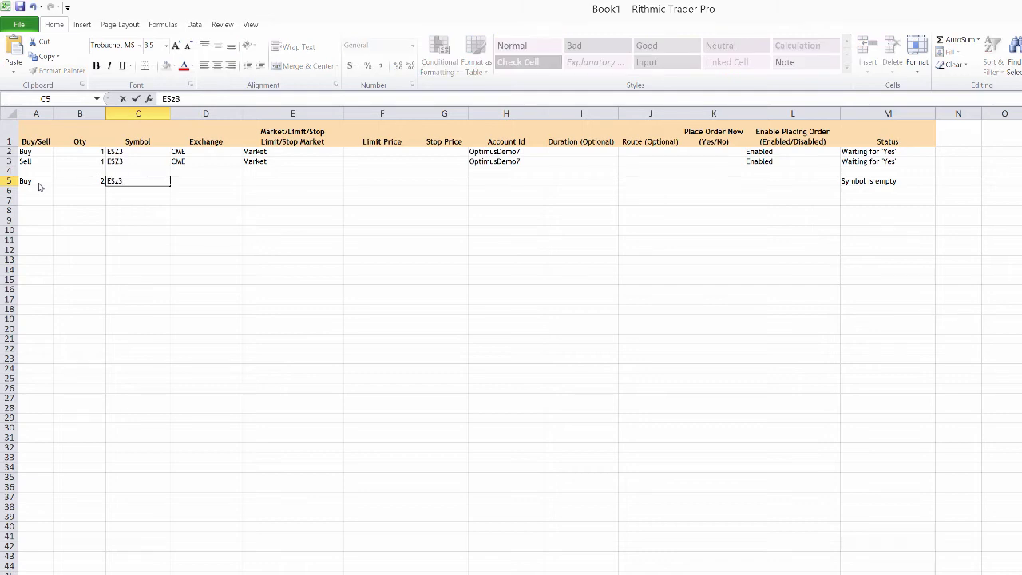
{"action": "type", "text": "3"}
{"action": "key", "text": "Tab"}
Complete row 5 with exchange CME, order type Market, the account id and Enabled.
{"action": "type", "text": "CME"}
{"action": "key", "text": "Tab"}
{"action": "type", "text": "Market"}
{"action": "key", "text": "Tab"}
{"action": "key", "text": "Tab"}
{"action": "key", "text": "Tab"}
{"action": "type", "text": "OptimusDemo"}
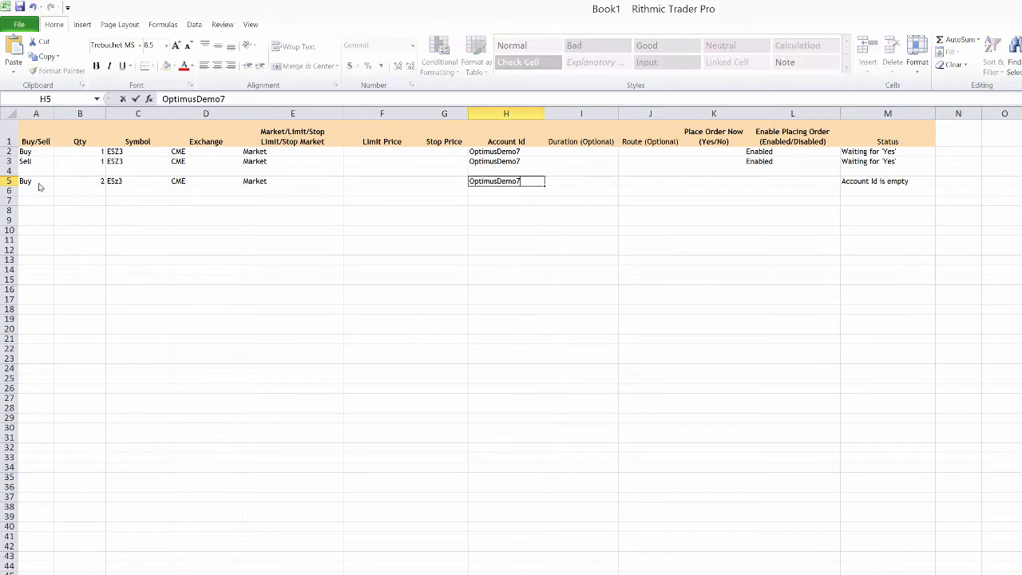
{"action": "key", "text": "Tab"}
{"action": "key", "text": "Tab"}
{"action": "key", "text": "Tab"}
{"action": "key", "text": "Tab"}
{"action": "type", "text": "Enabled"}
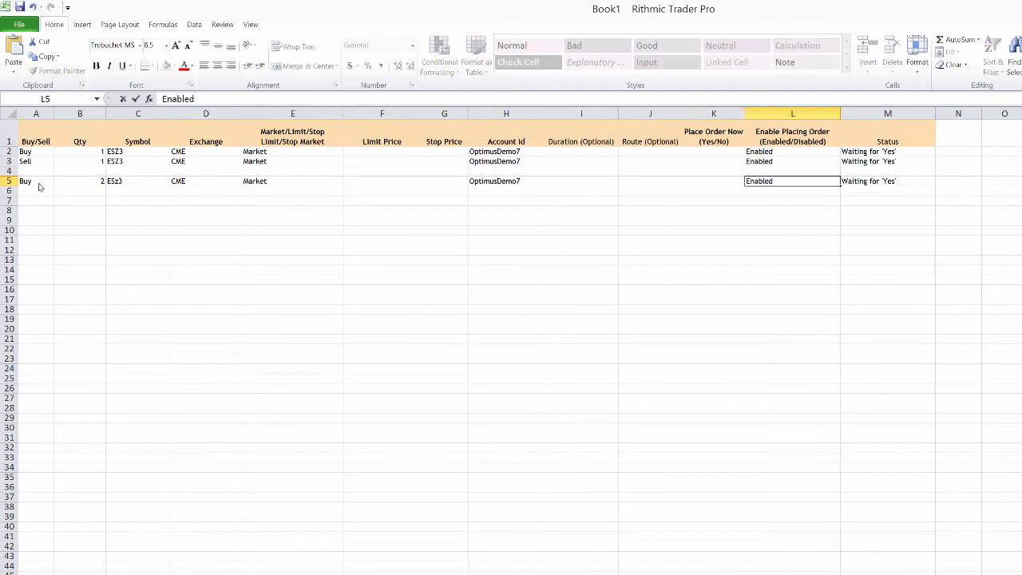
{"action": "left_click", "coordinate": [512, 275]}
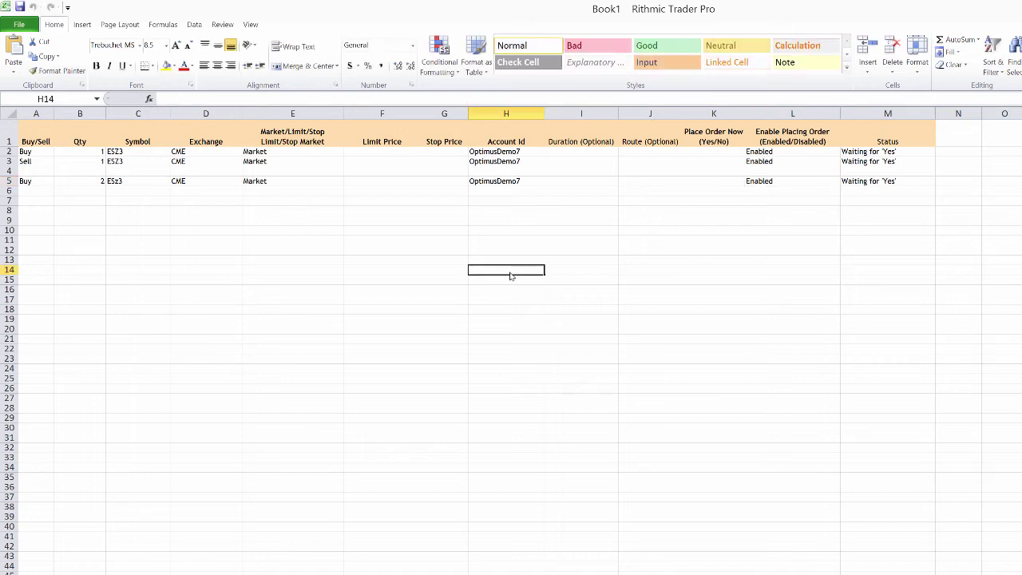
Label column N rows: N5 'Reverse', N3 'Sell 1 Market', N2 'Buy 1 Market'.
{"action": "left_click", "coordinate": [962, 188]}
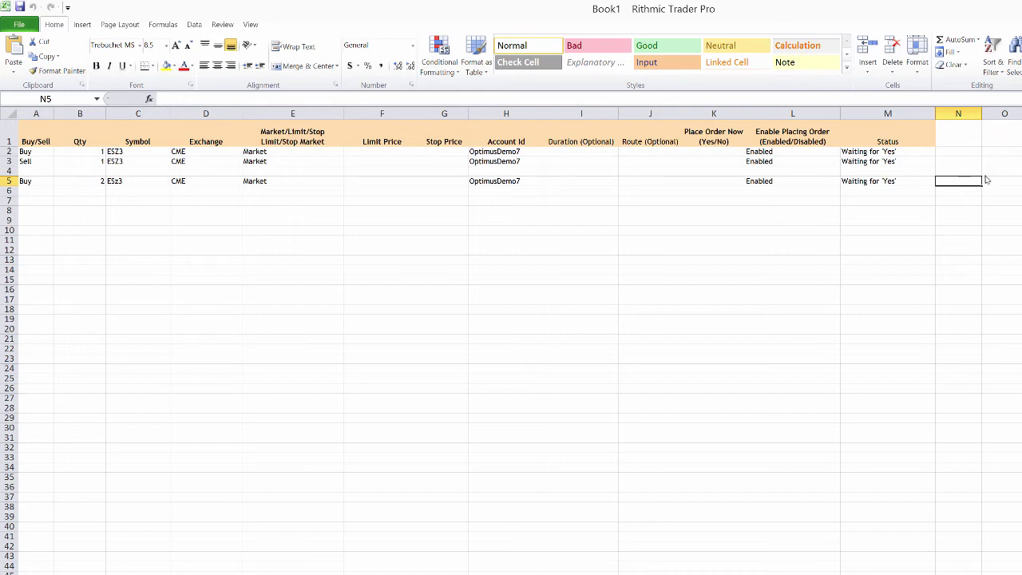
{"action": "type", "text": "Reverse"}
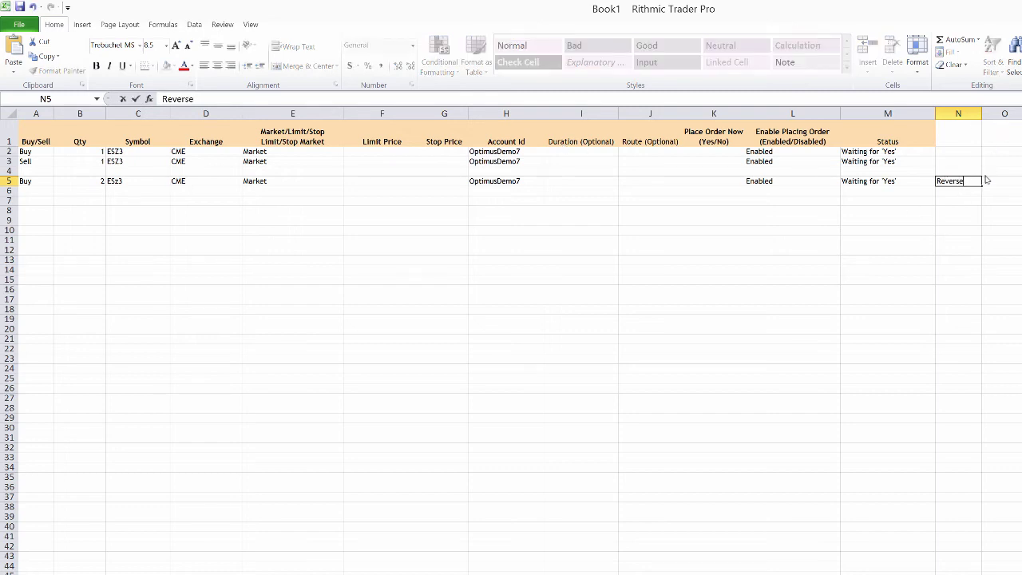
{"action": "left_click", "coordinate": [965, 164]}
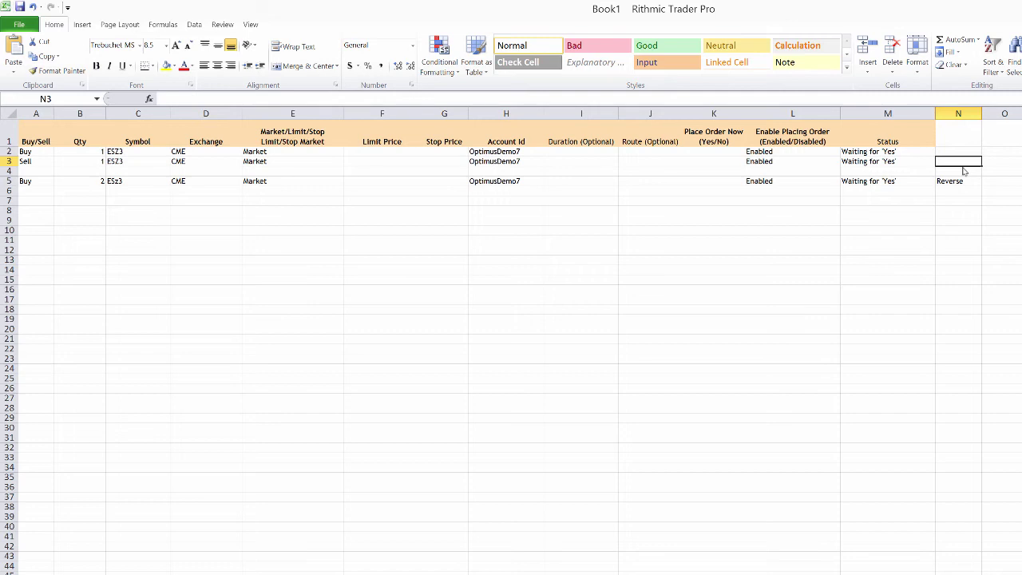
{"action": "type", "text": "Sell 1 Market"}
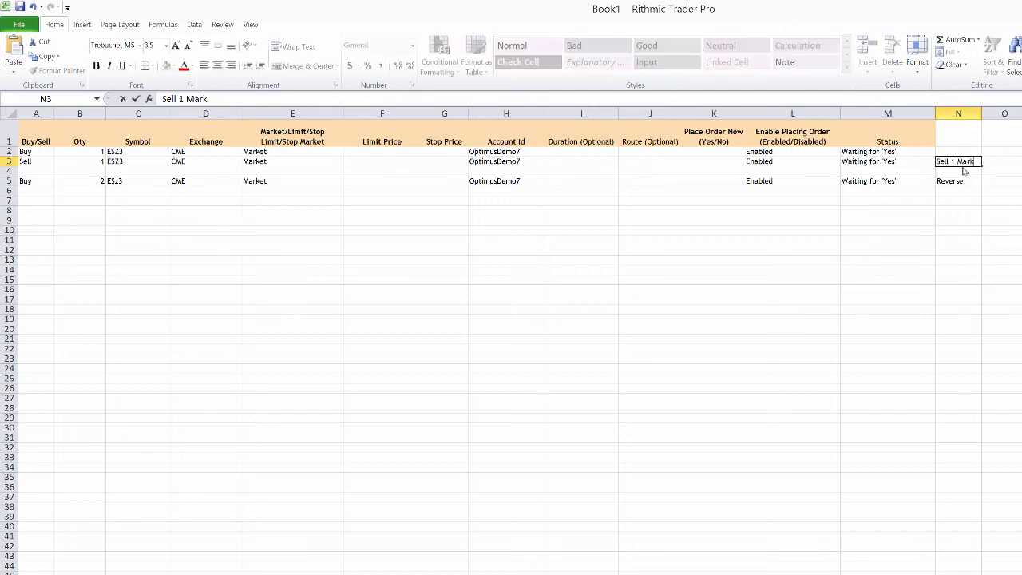
{"action": "left_click", "coordinate": [961, 151]}
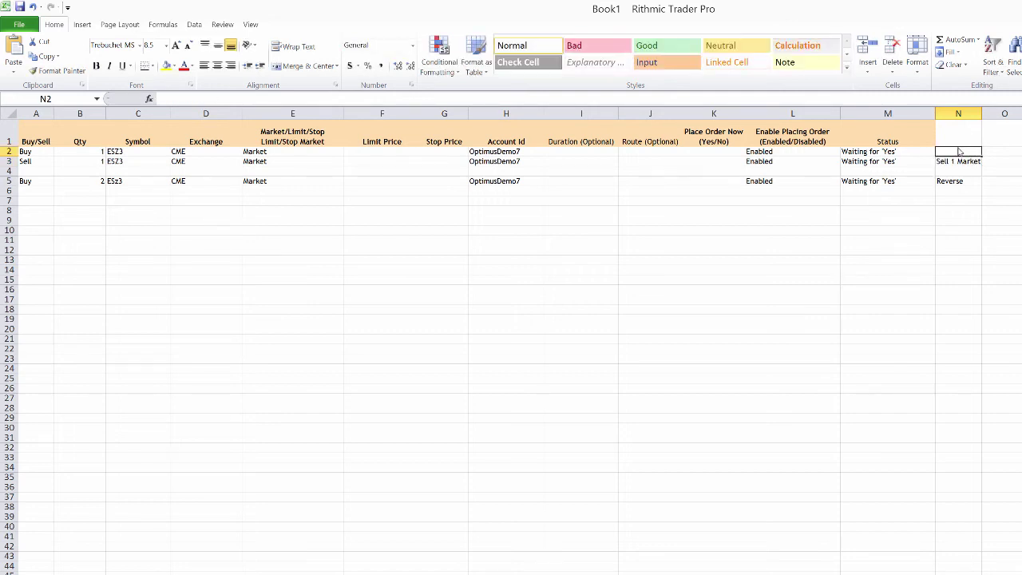
{"action": "type", "text": "Buy 1 Market"}
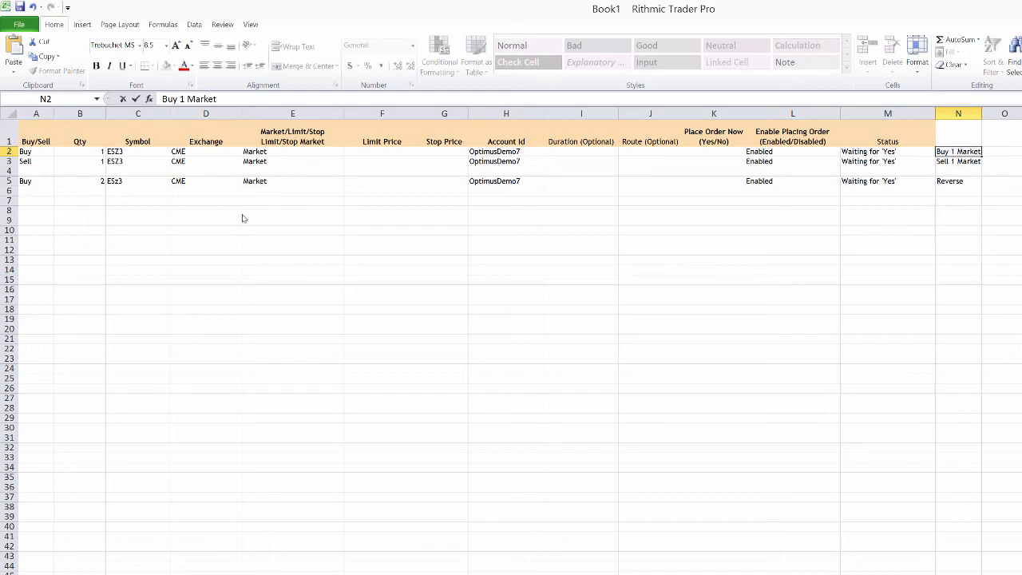
Enter Yes in K3 to submit the Sell 1 Market order, then switch to Trader Pro.
{"action": "left_click", "coordinate": [718, 166]}
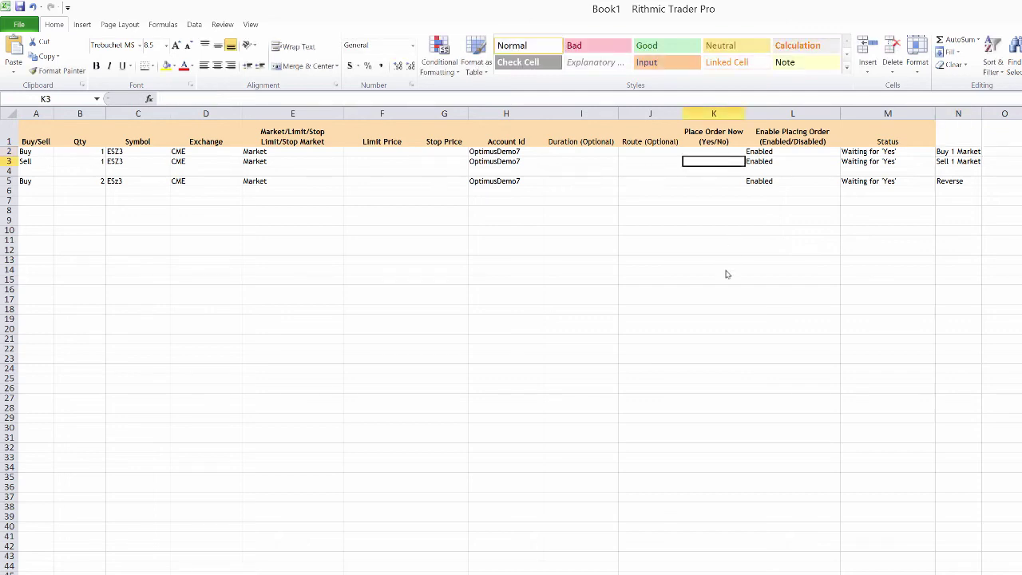
{"action": "type", "text": "Yes"}
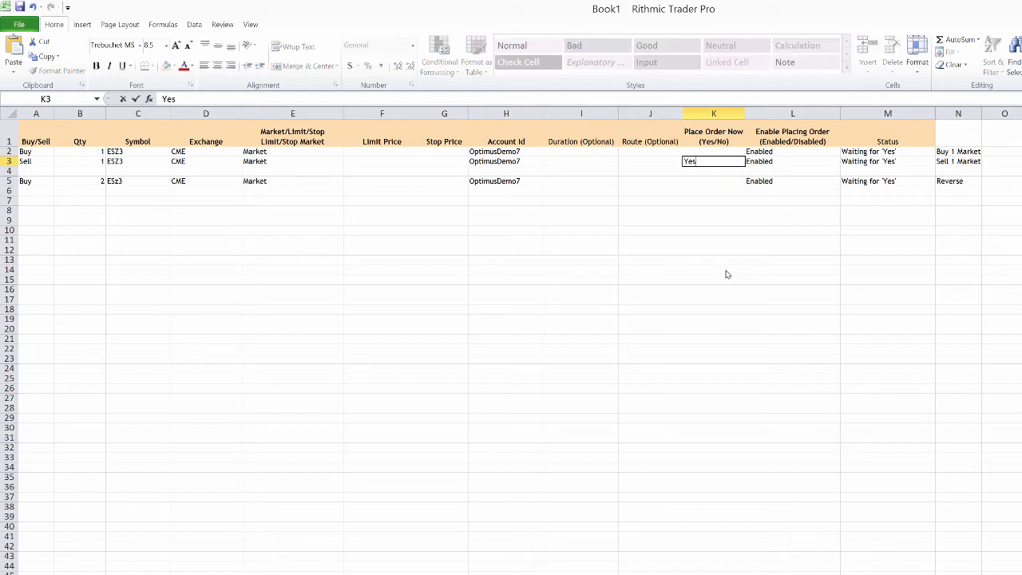
{"action": "key", "text": "Return"}
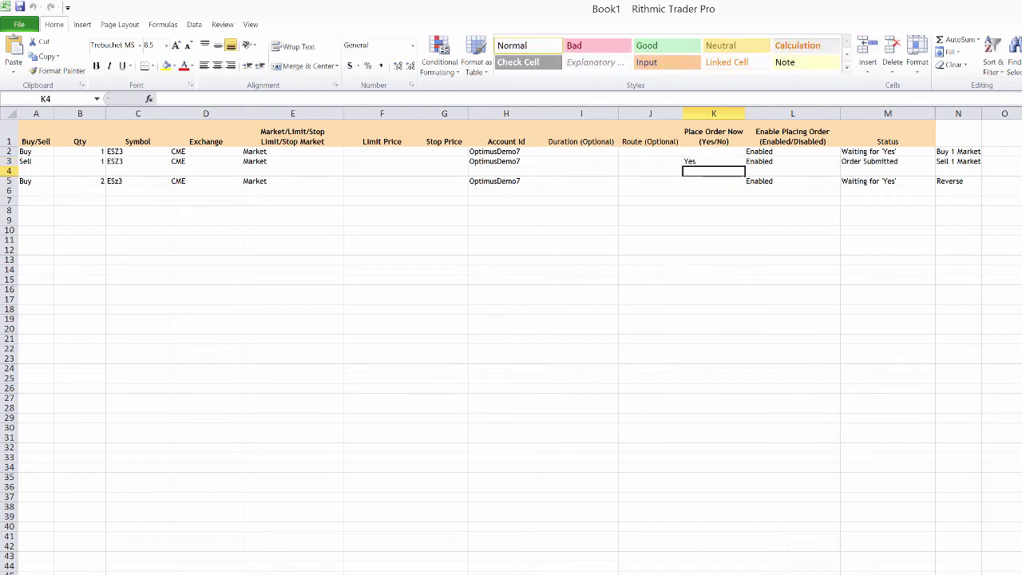
{"action": "key", "text": "alt+Tab"}
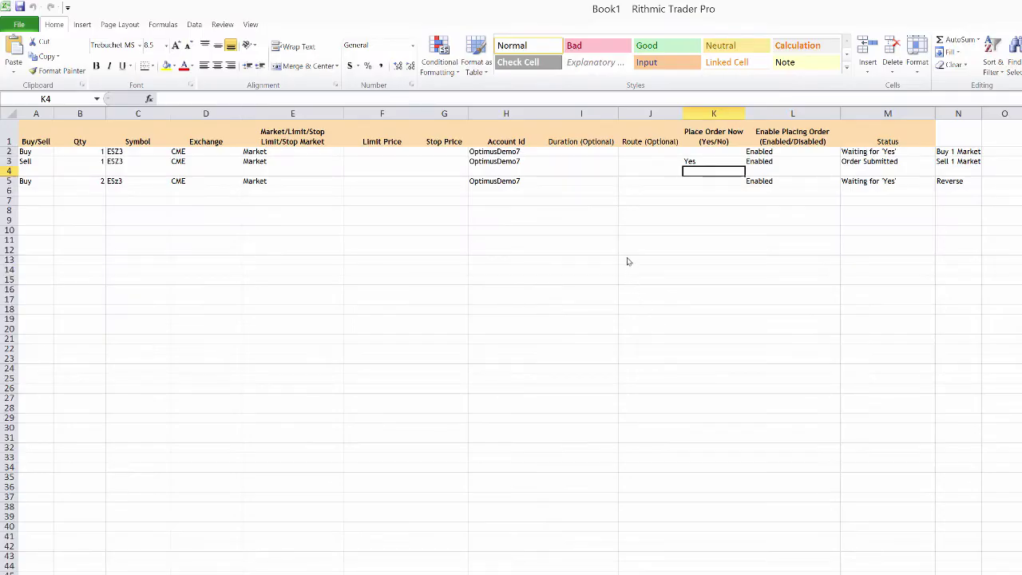
After reviewing the ESZ3 order book, return to the Excel Place Orders sheet.
{"action": "left_click", "coordinate": [624, 258]}
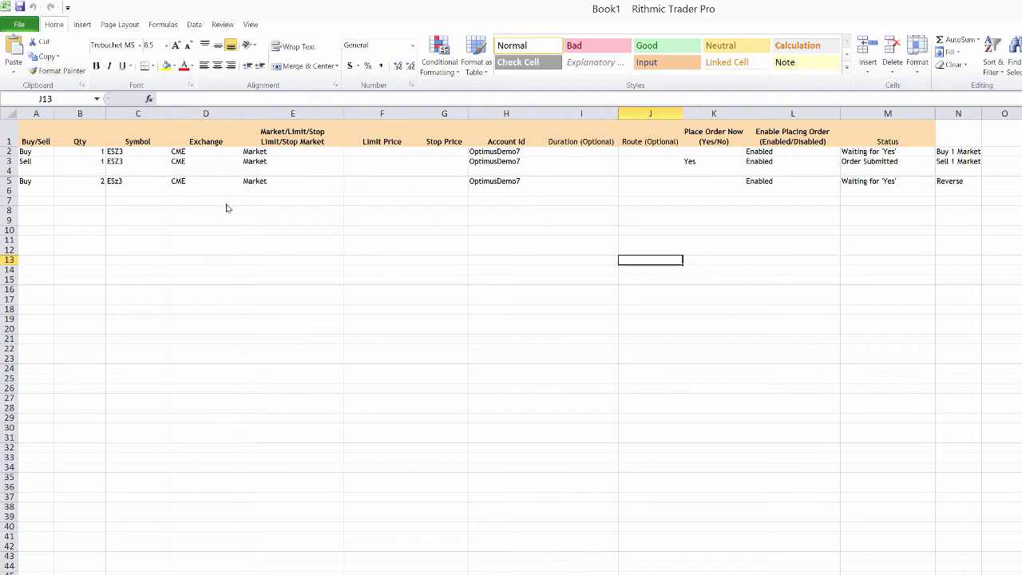
{"action": "left_click", "coordinate": [694, 182]}
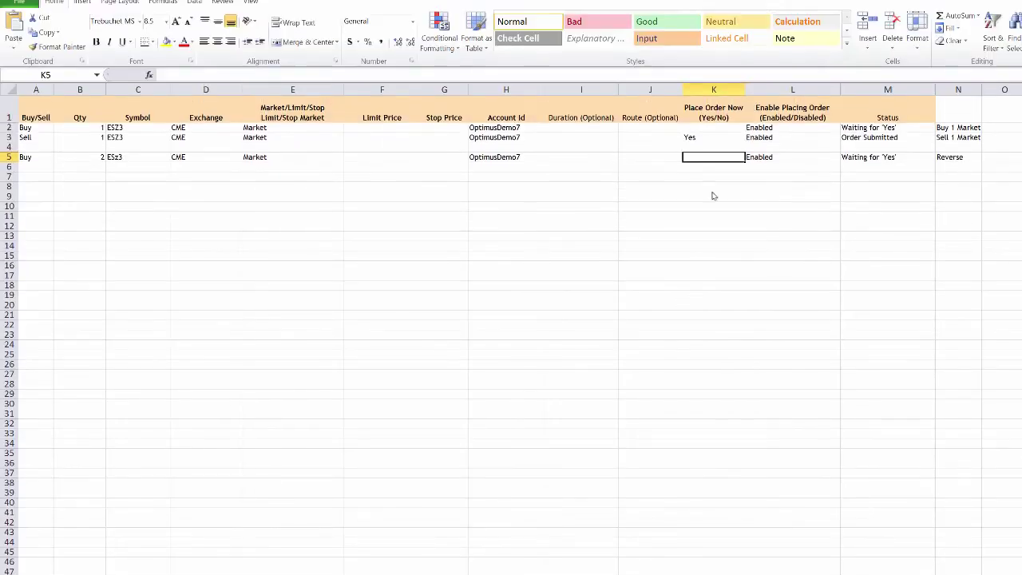
{"action": "left_click", "coordinate": [714, 194]}
{"action": "left_click", "coordinate": [709, 163]}
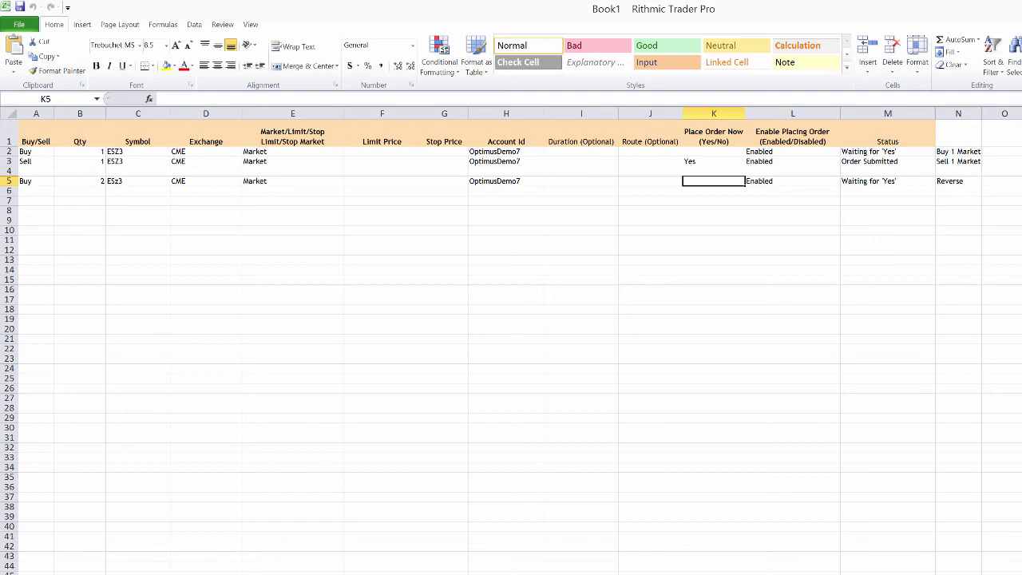
{"action": "key", "text": "ctrl+Page_Down"}
{"action": "left_click", "coordinate": [229, 156]}
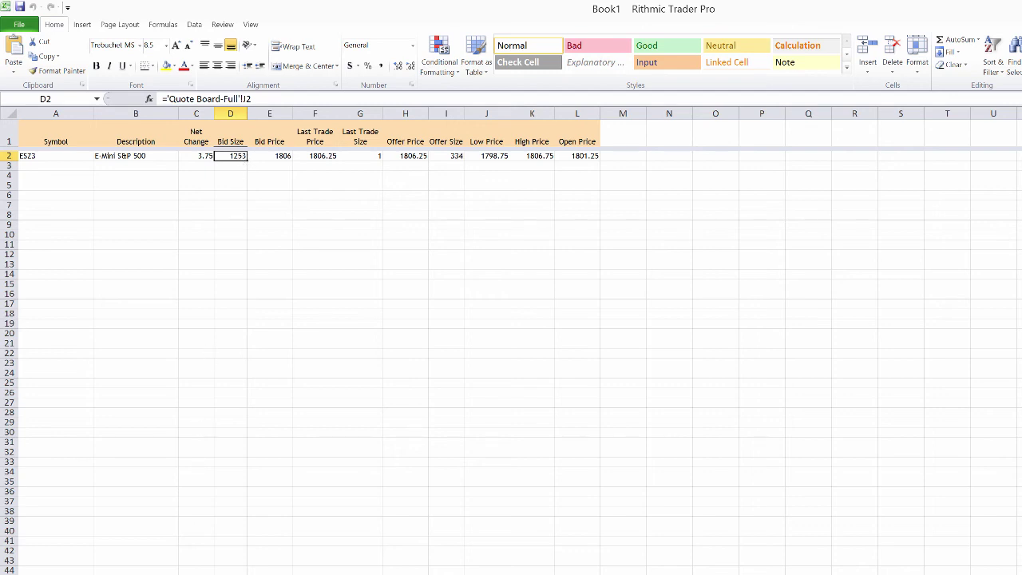
{"action": "key", "text": "ctrl+Page_Up"}
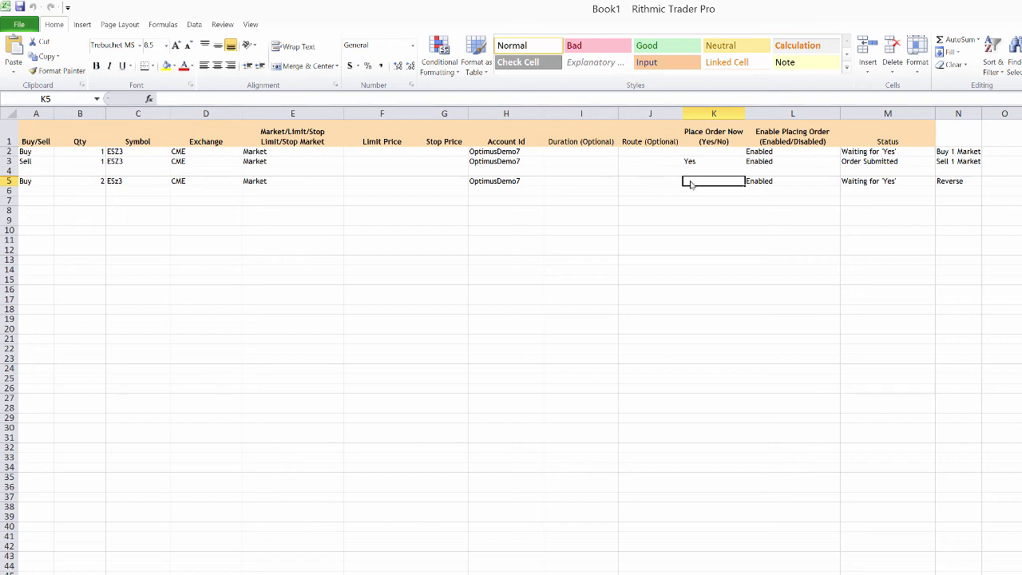
Delete the Yes from K3 so the Sell row's status reads Waiting for 'Yes' again.
{"action": "left_click", "coordinate": [695, 154]}
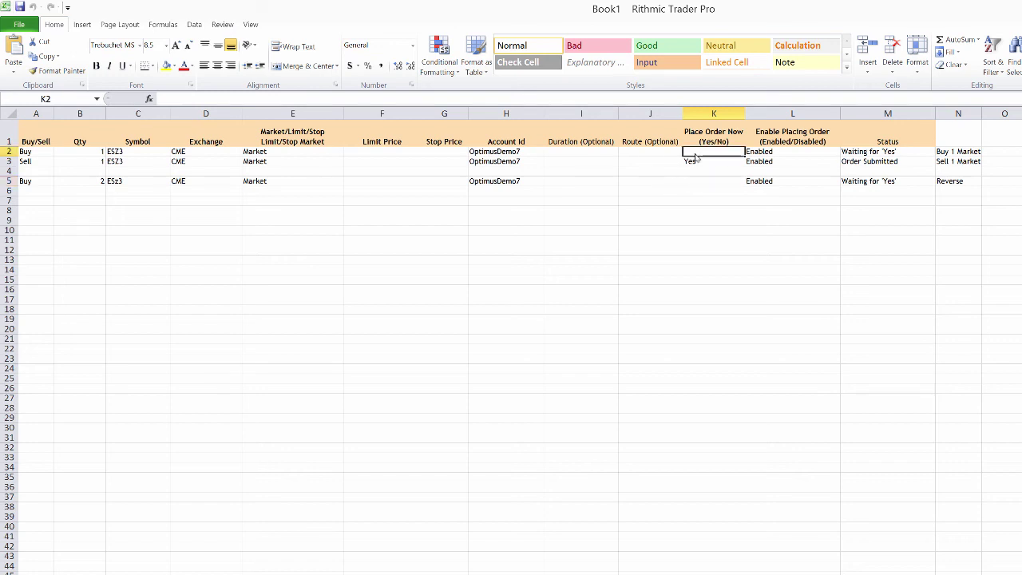
{"action": "left_click", "coordinate": [719, 163]}
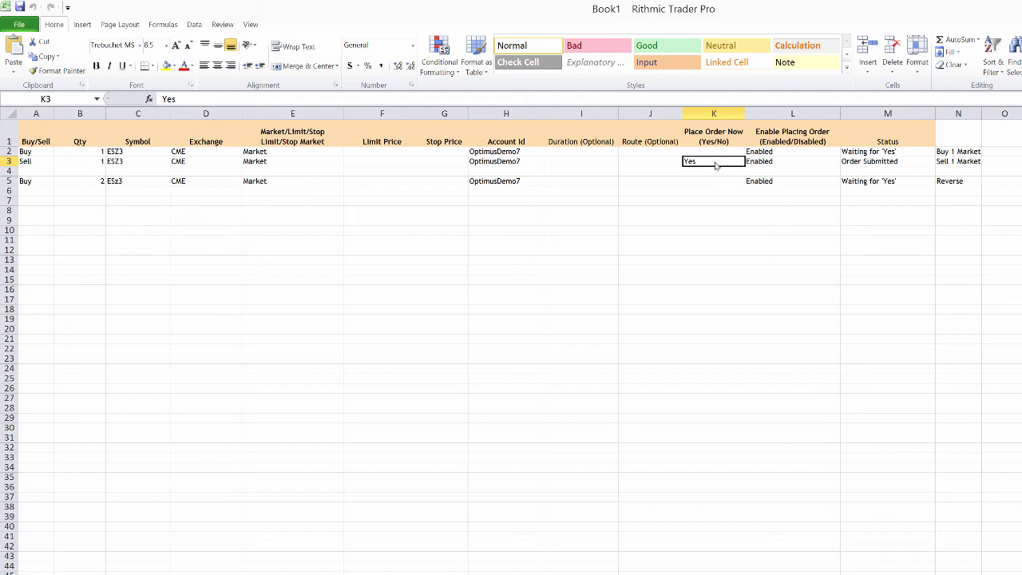
{"action": "key", "text": "BackSpace"}
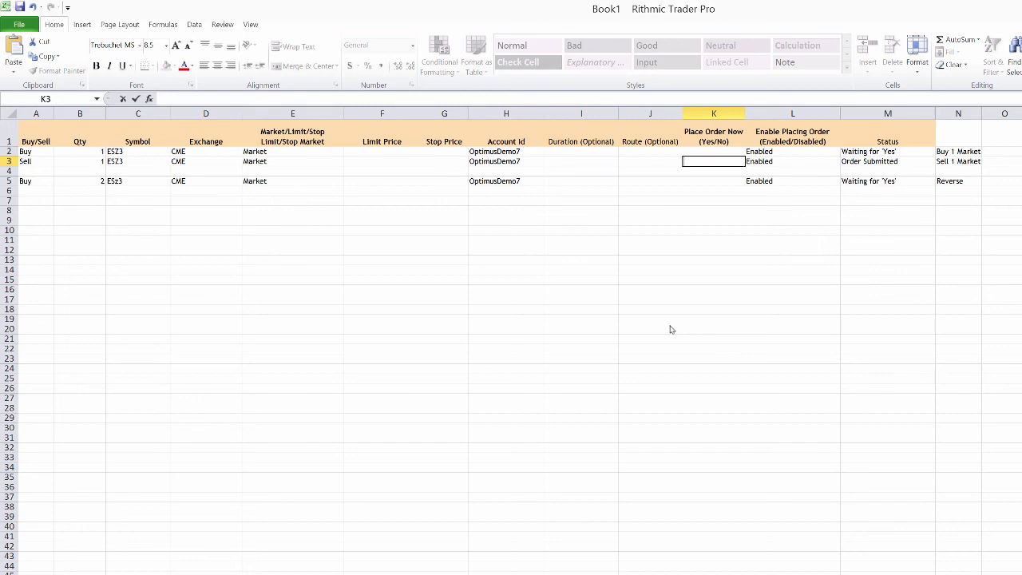
{"action": "left_click", "coordinate": [493, 272]}
{"action": "left_click", "coordinate": [434, 263]}
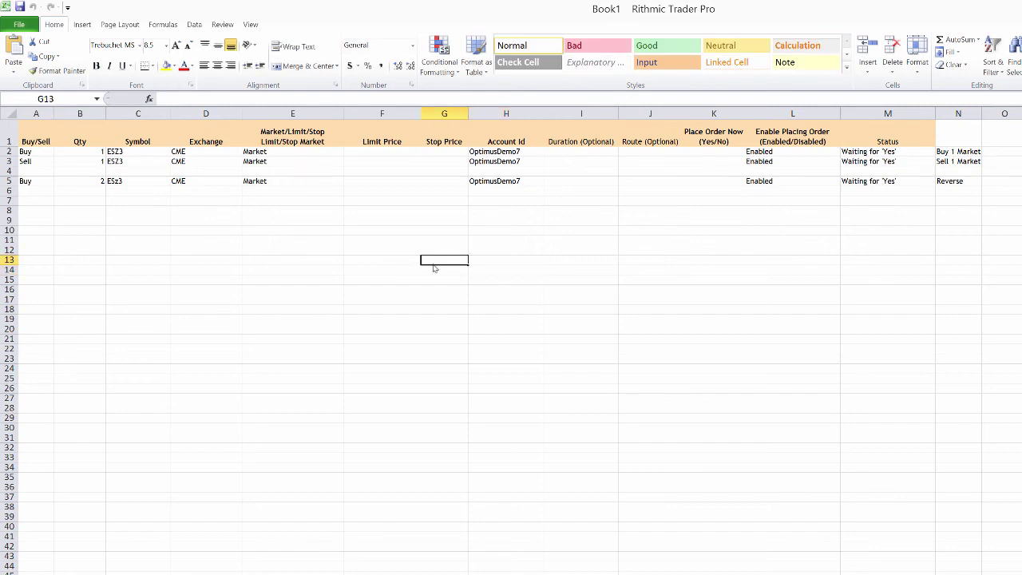